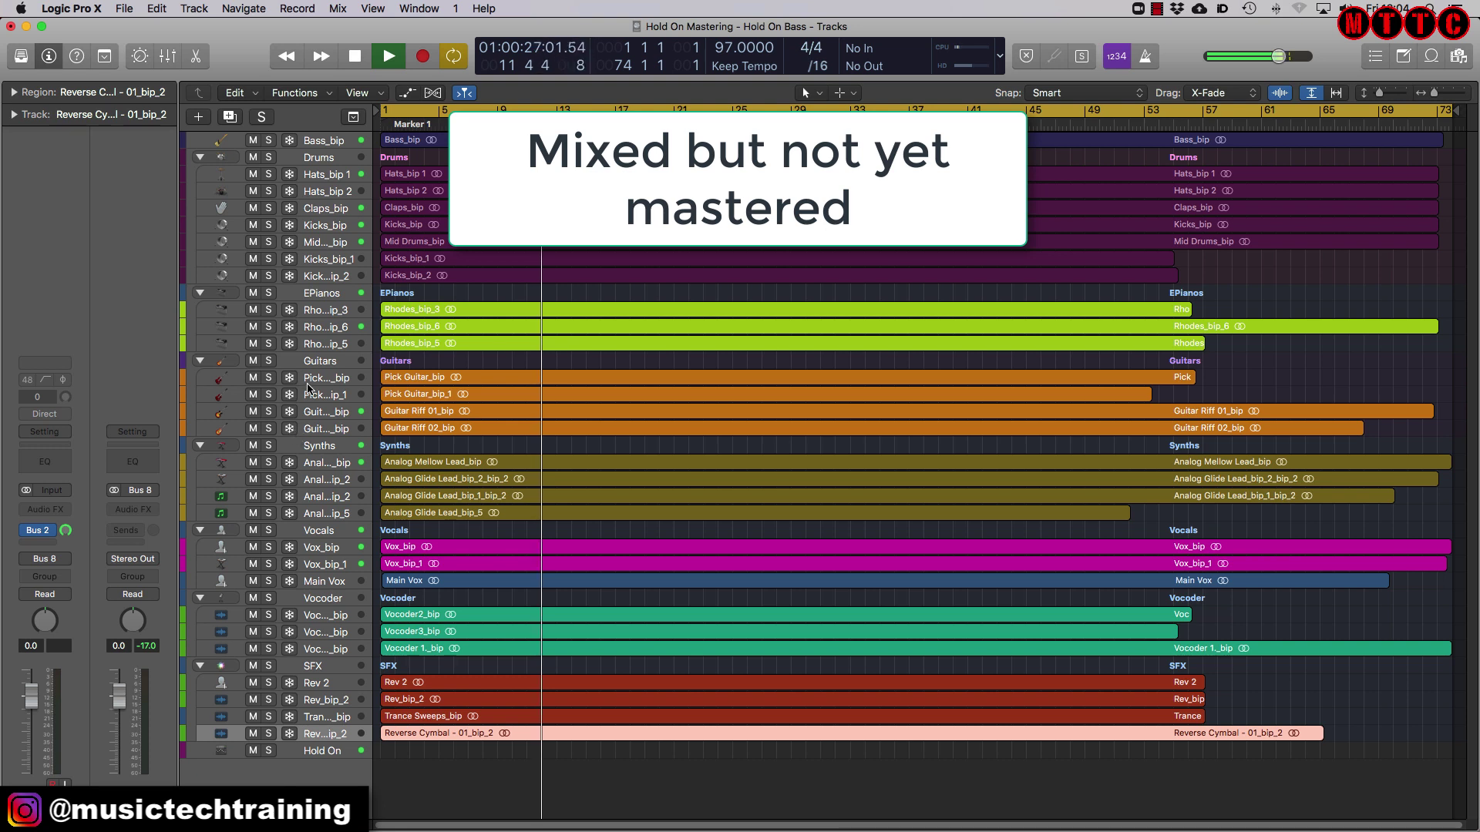
# Step: Select the Hold On master track and reset its peak level readout during playback to check the unmastered mix's headroom
pyautogui.click(310, 310)
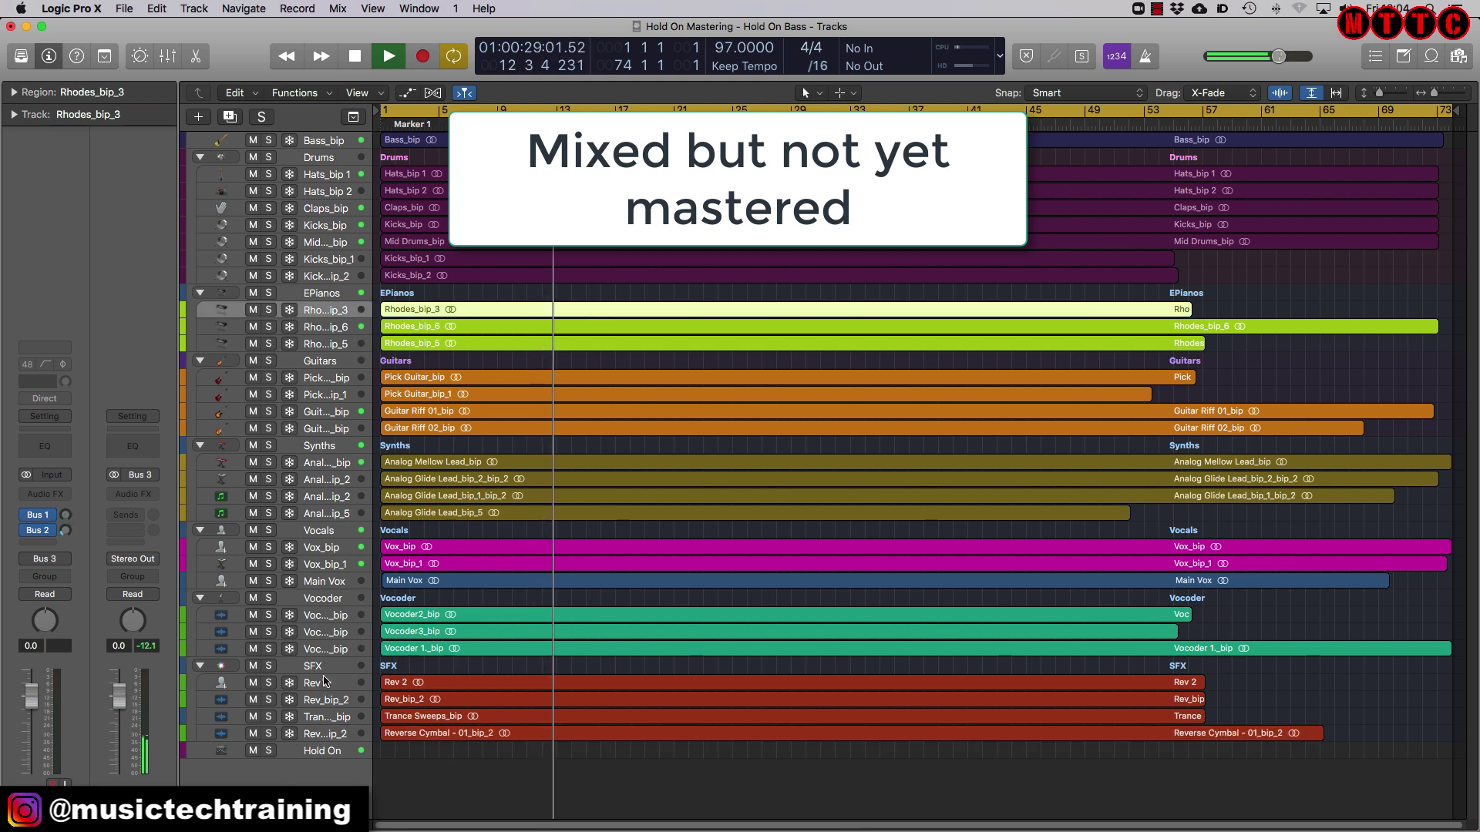
pyautogui.click(322, 750)
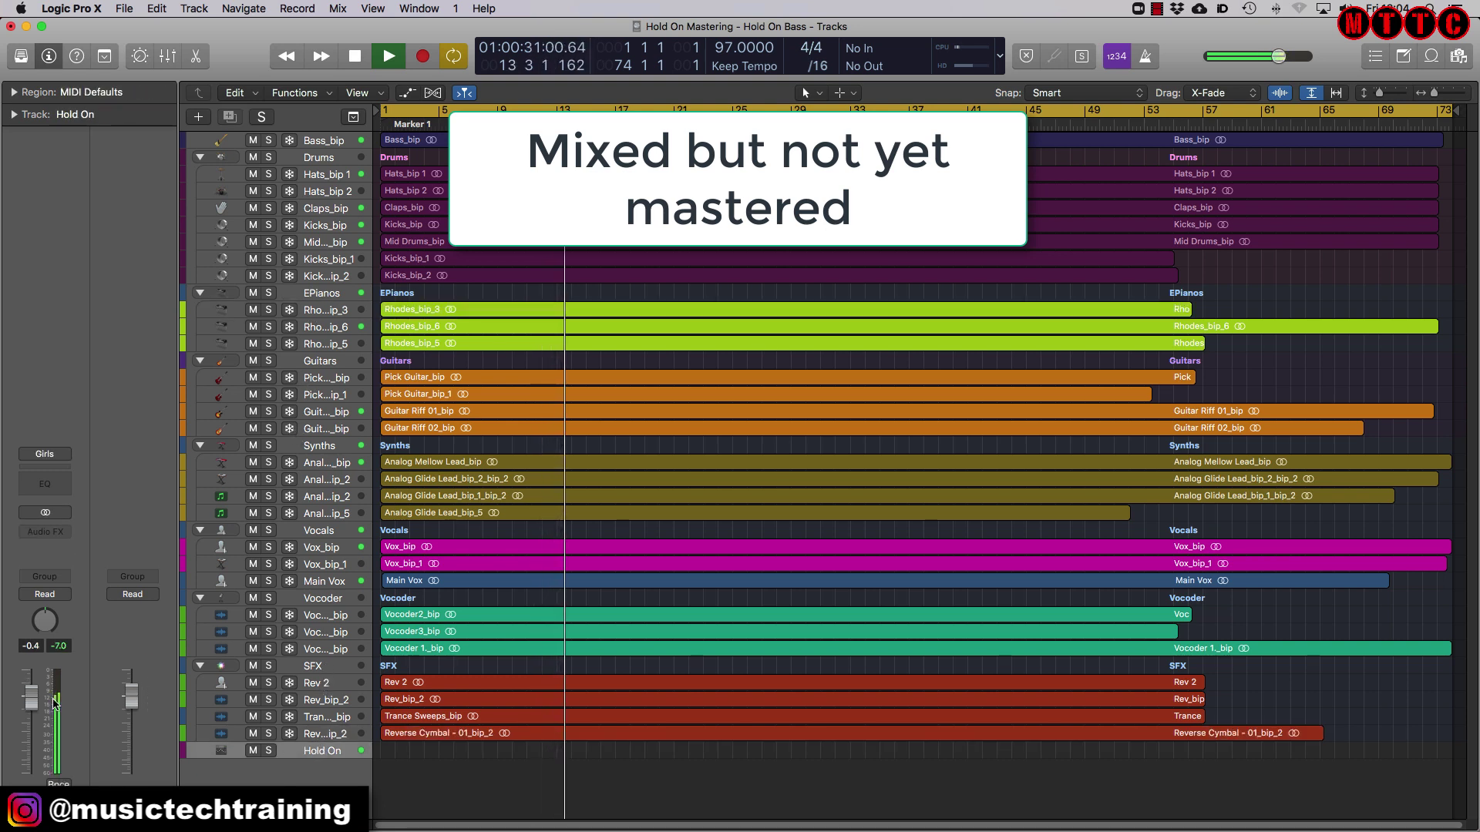
pyautogui.click(60, 648)
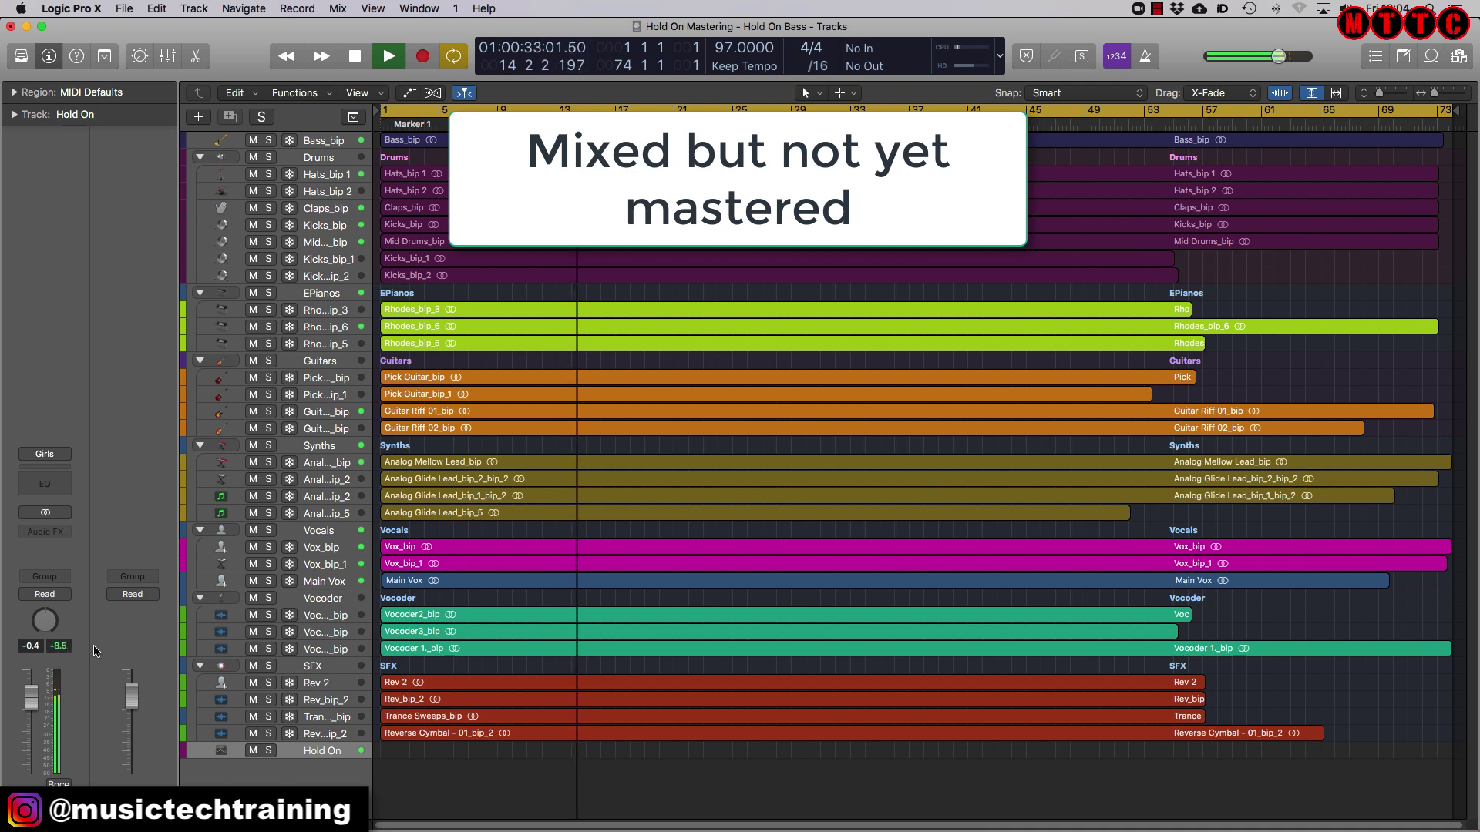
pyautogui.click(58, 647)
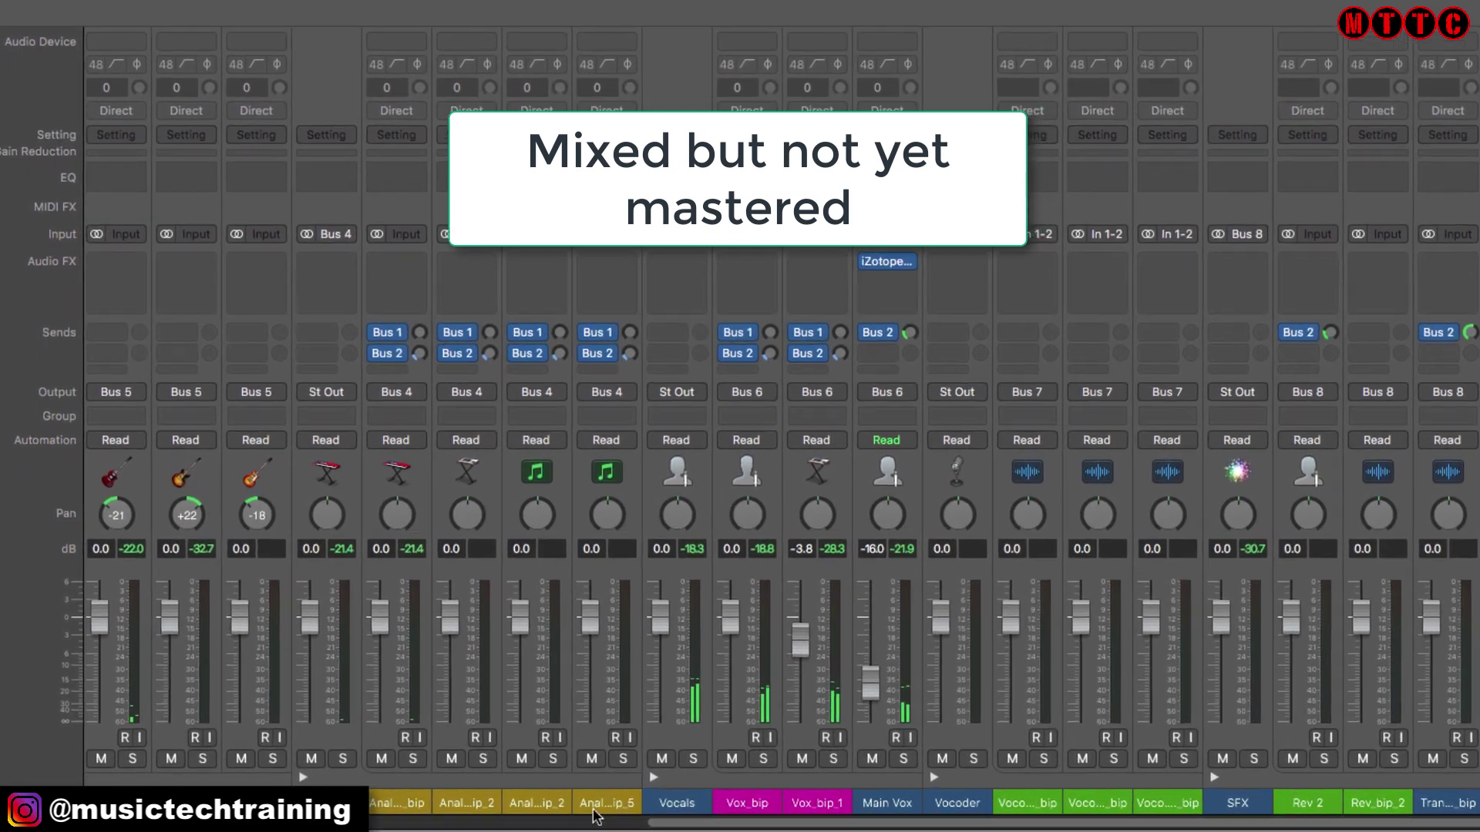
# Step: Examine the levels, sends and output routing across the mixer channels, from the bass and drums to the vocals and SFX
pyautogui.hscroll(-10, 679, 828)
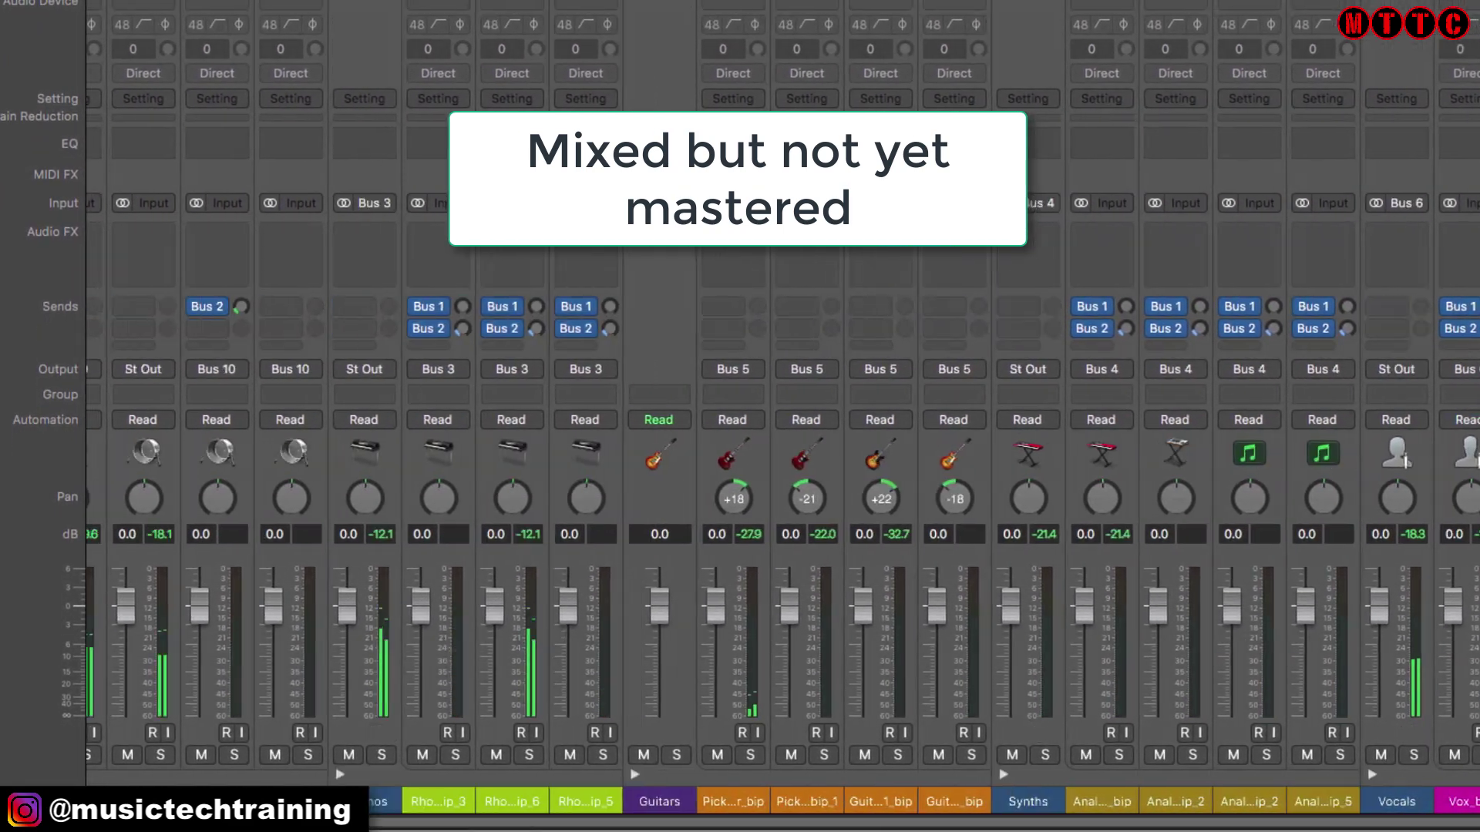
pyautogui.hscroll(-5, 740, 540)
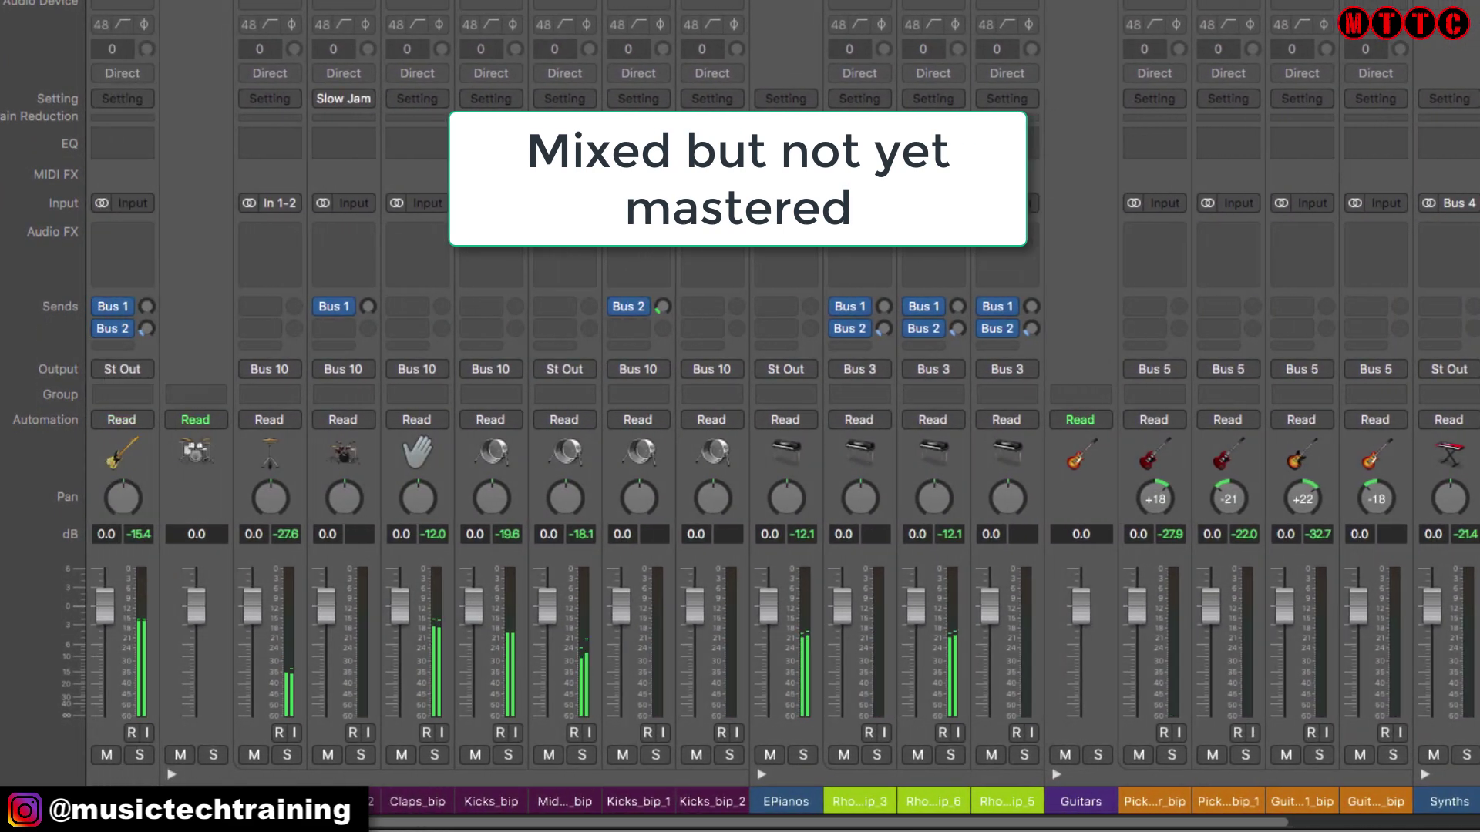
pyautogui.hscroll(6, 740, 540)
pyautogui.hscroll(12, 763, 829)
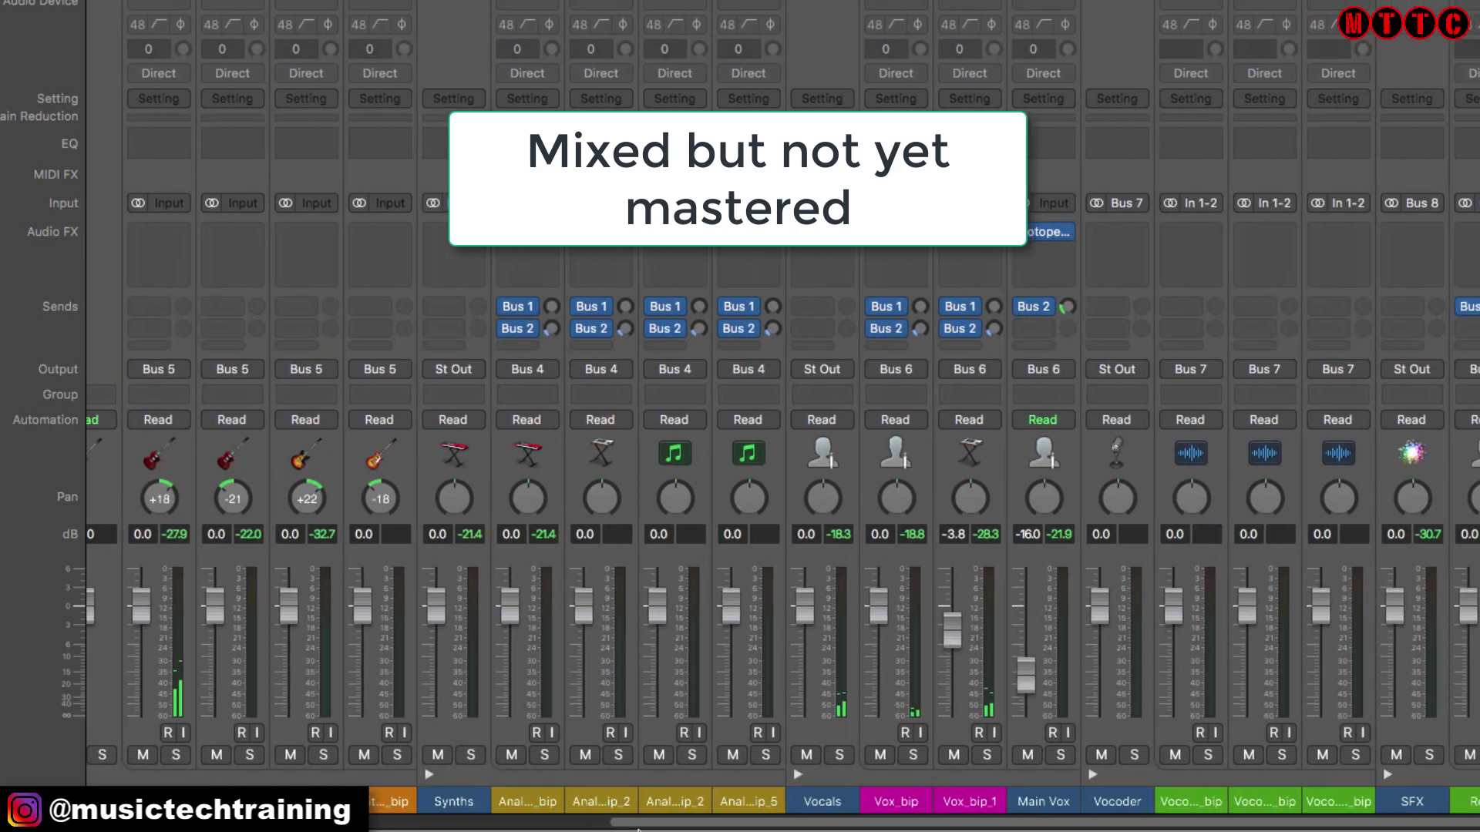
pyautogui.hscroll(2, 763, 828)
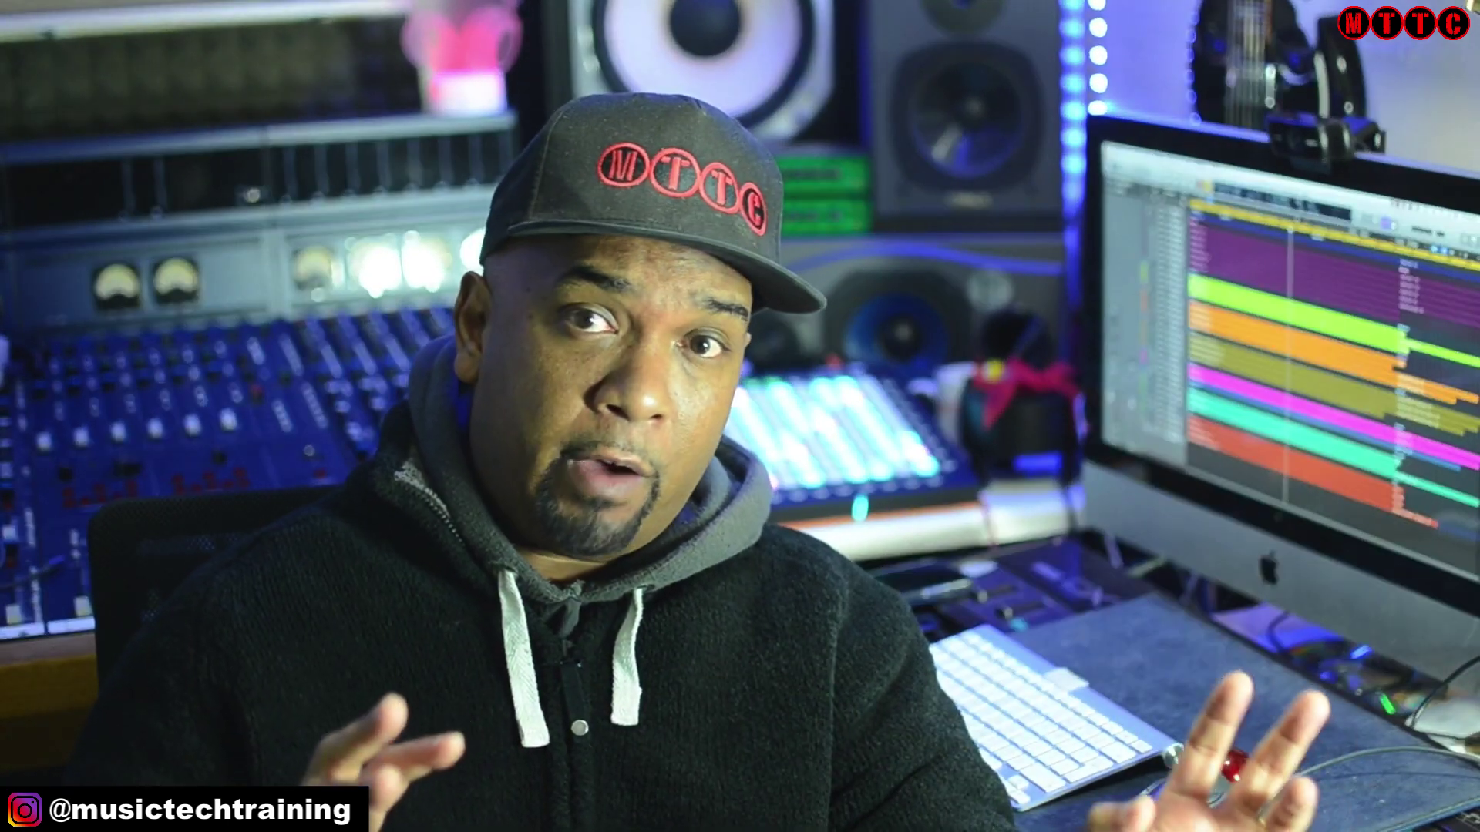
# Step: Bounce the project offline as a PCM Wave file at 16 Bit, 44100, interleaved, with normalizing and dithering off
pyautogui.press('super+b')
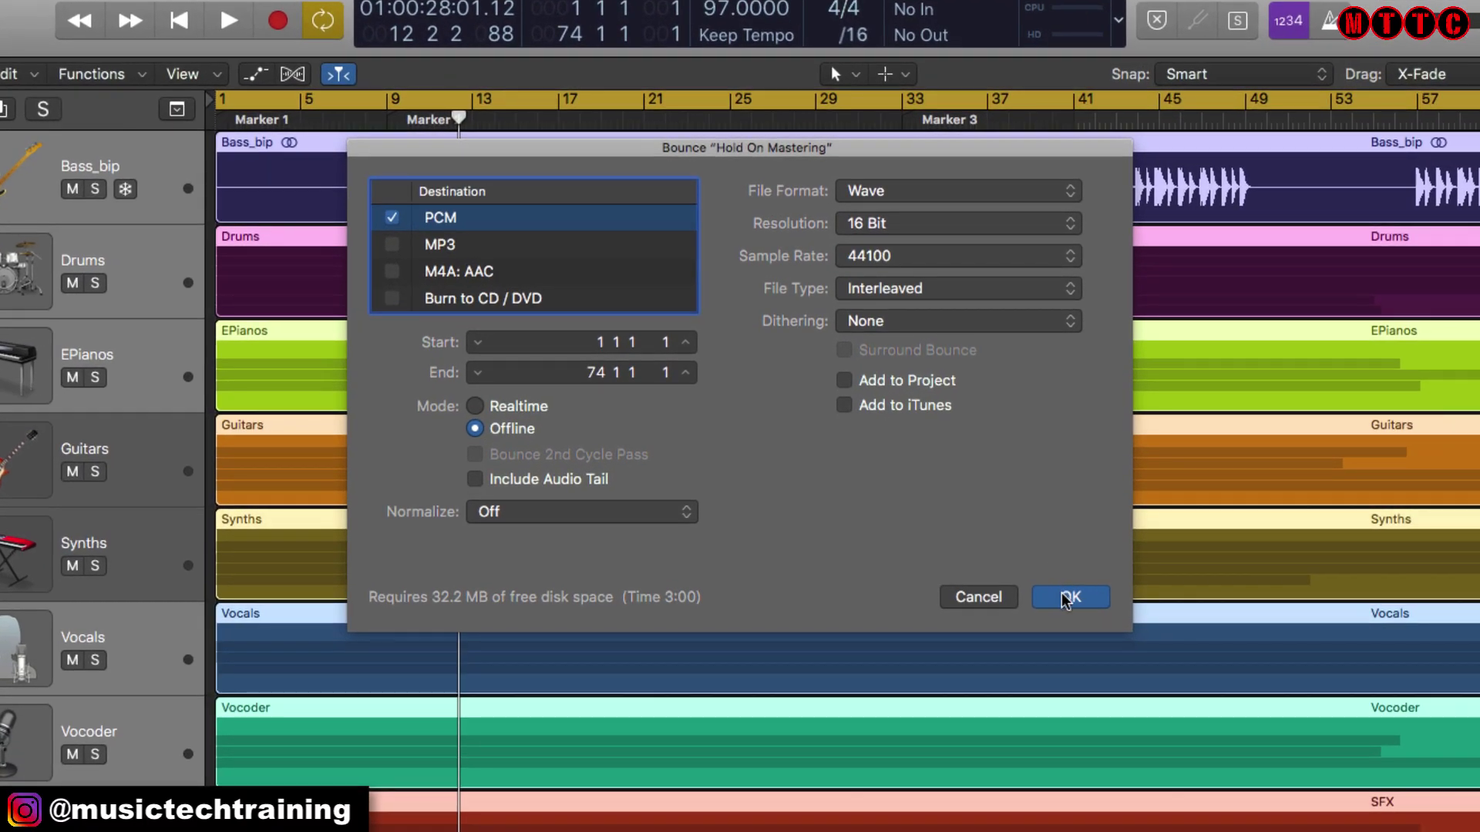
pyautogui.click(1068, 598)
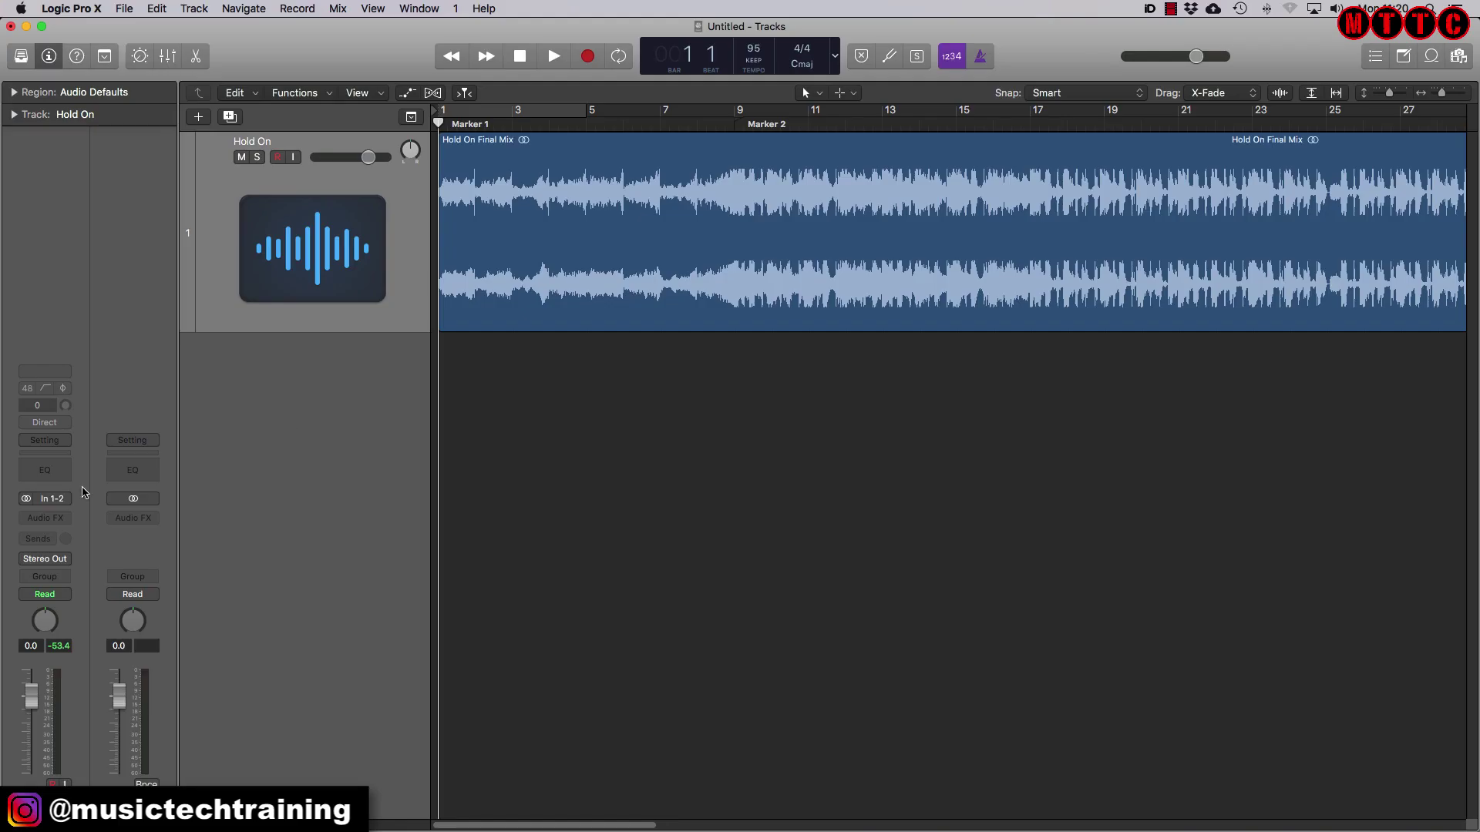
# Step: Insert Ozone 9 in stereo on the Hold On track and enlarge its plug-in window to fill the screen
pyautogui.click(68, 519)
pyautogui.moveTo(61, 559)
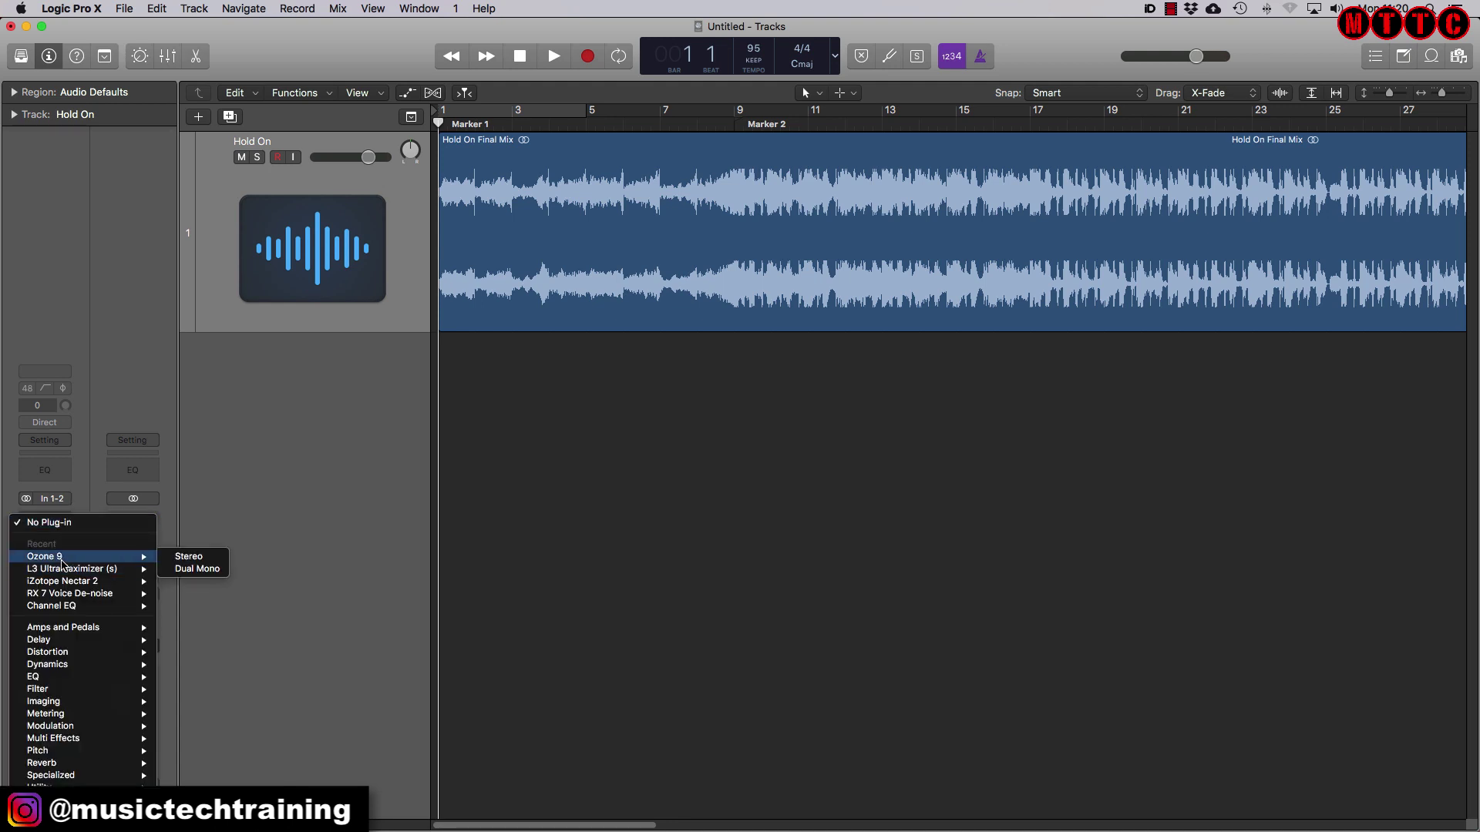
pyautogui.click(189, 557)
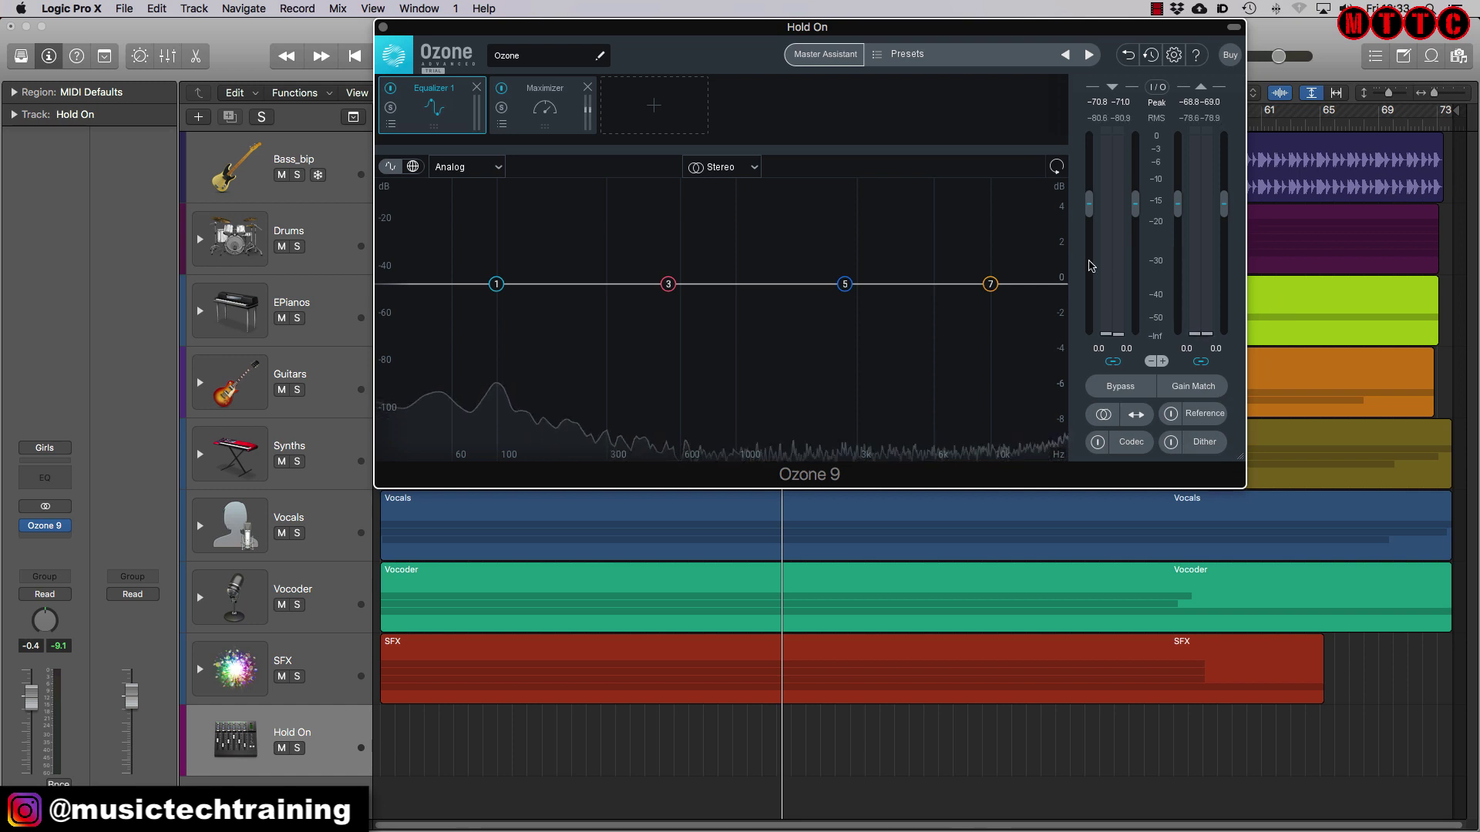
pyautogui.moveTo(990, 32); pyautogui.dragTo(618, 32)
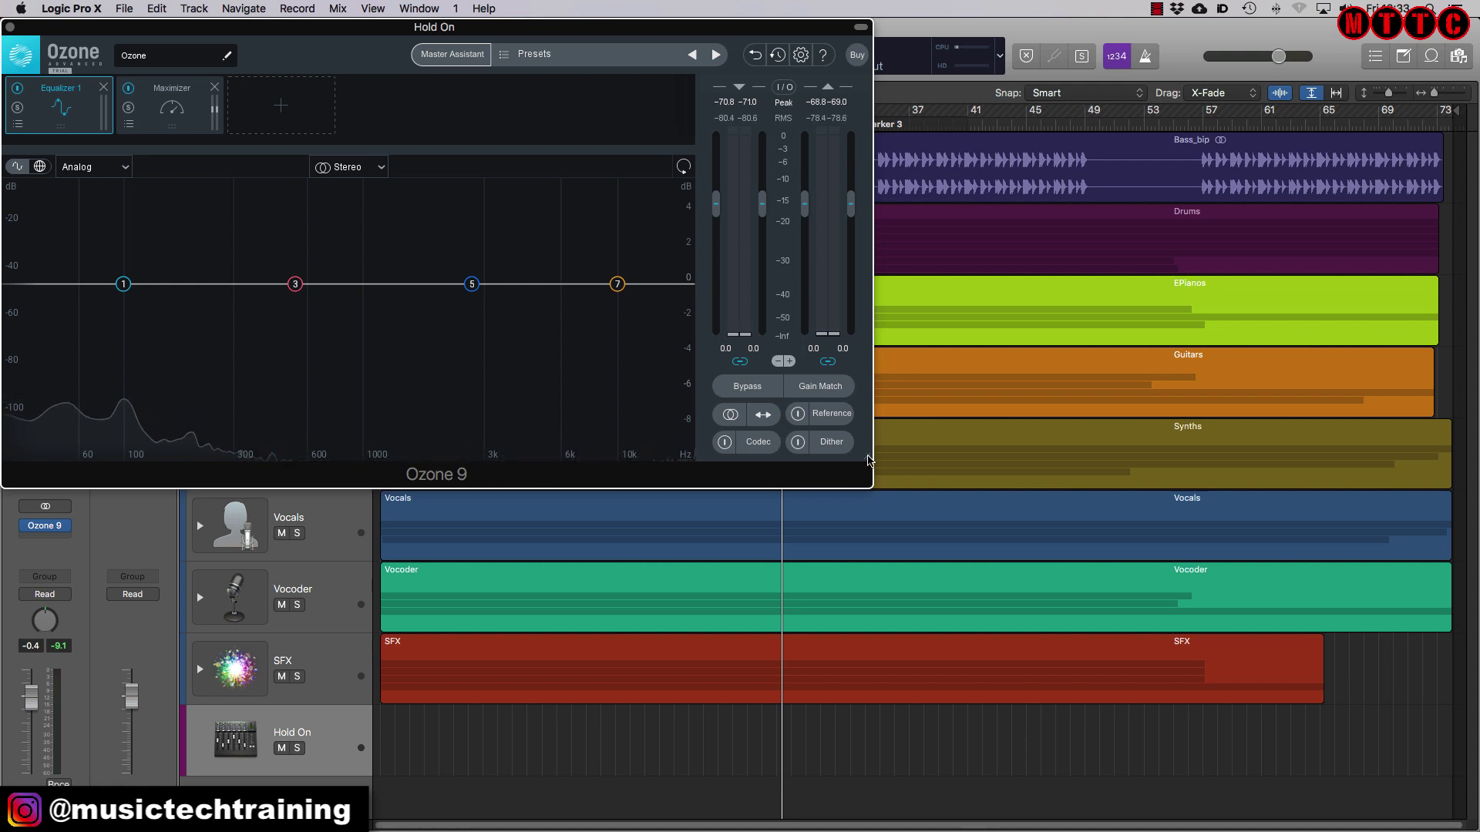
pyautogui.moveTo(870, 486); pyautogui.dragTo(1473, 791)
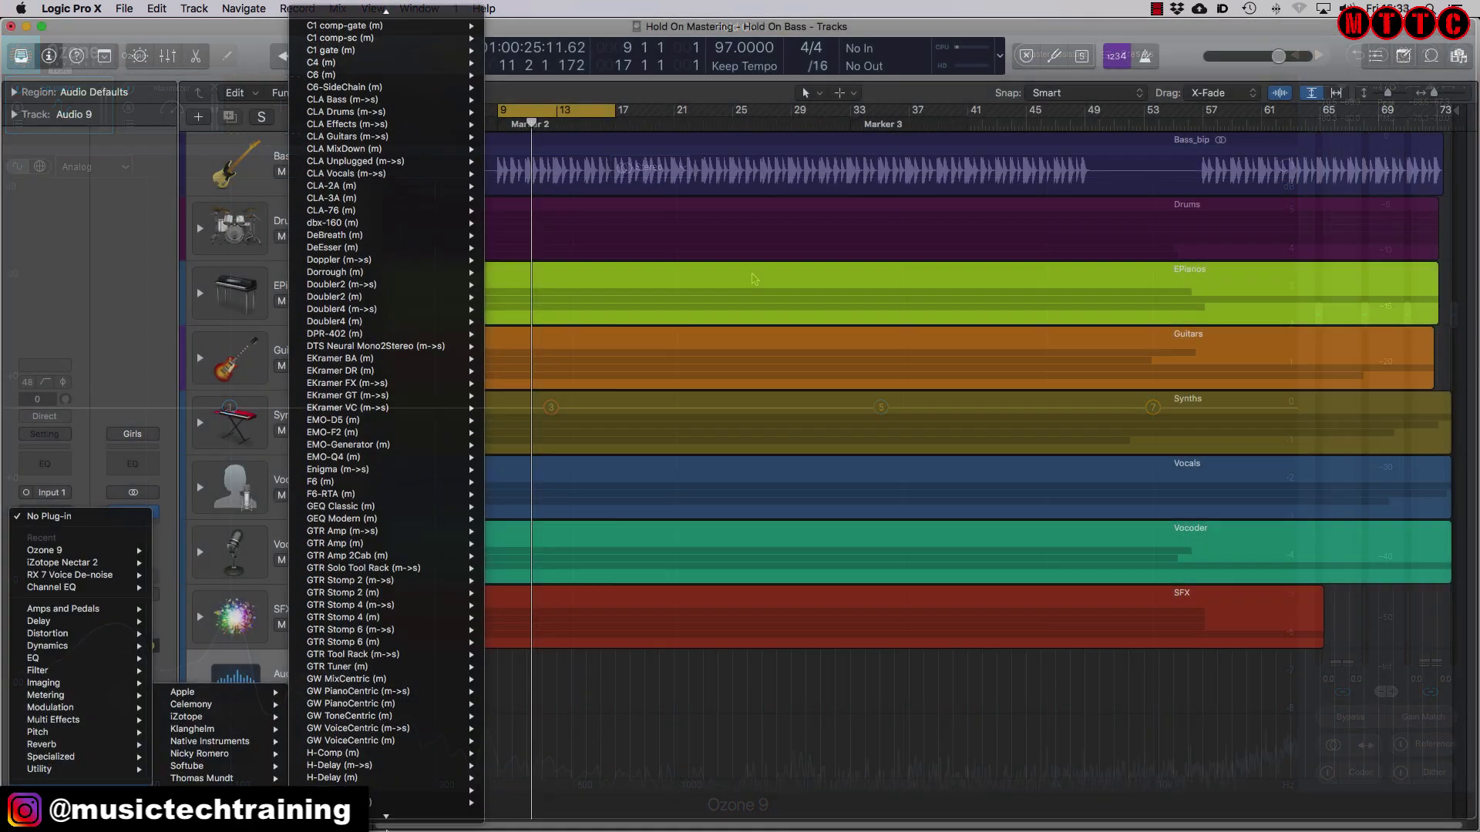
# Step: Look through the list of third-party mono audio effects available for the Audio 9 track
pyautogui.scroll(-10, 391, 785)
pyautogui.scroll(-15, 391, 785)
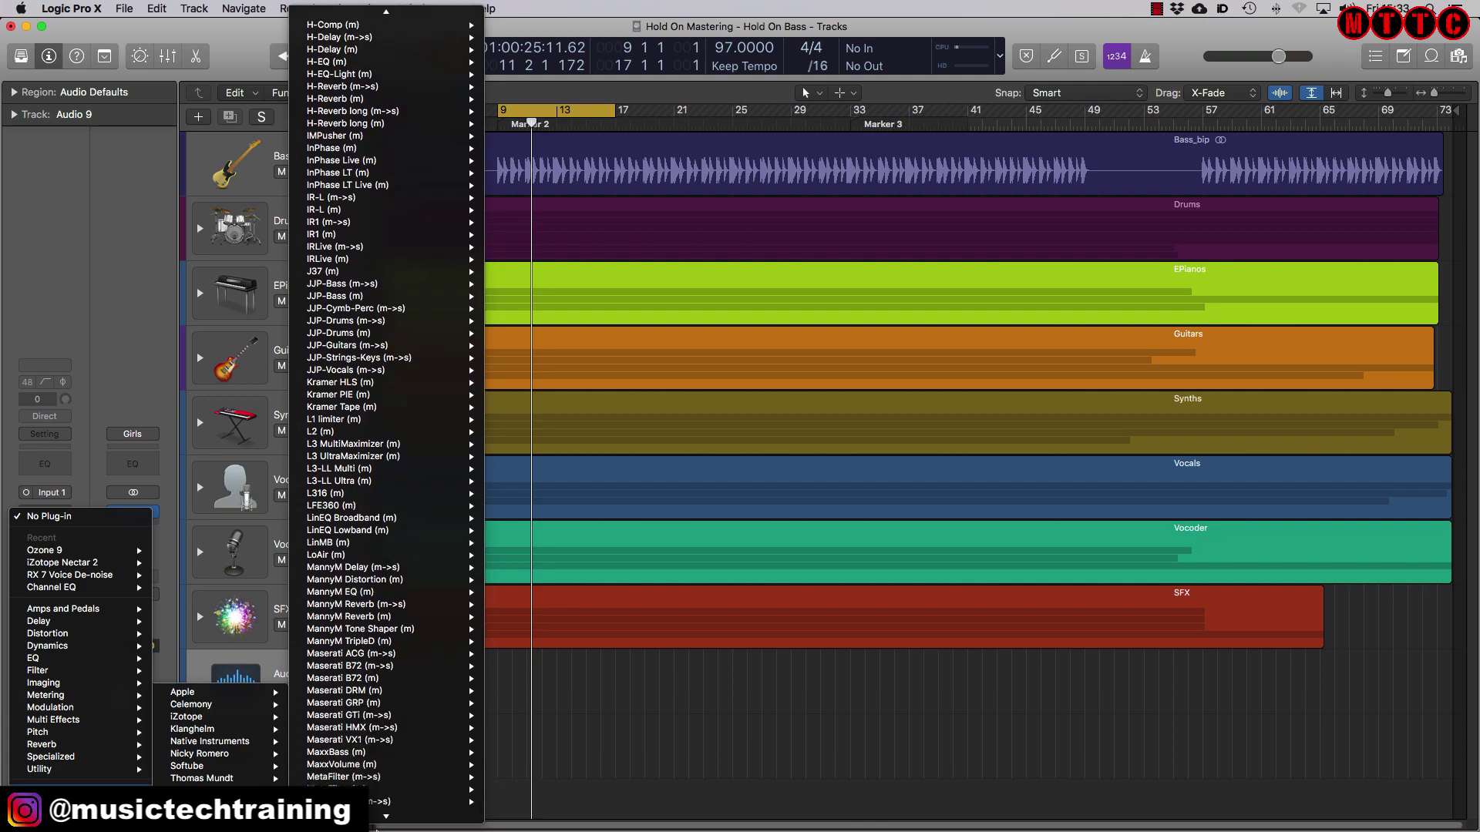
pyautogui.scroll(-15, 374, 825)
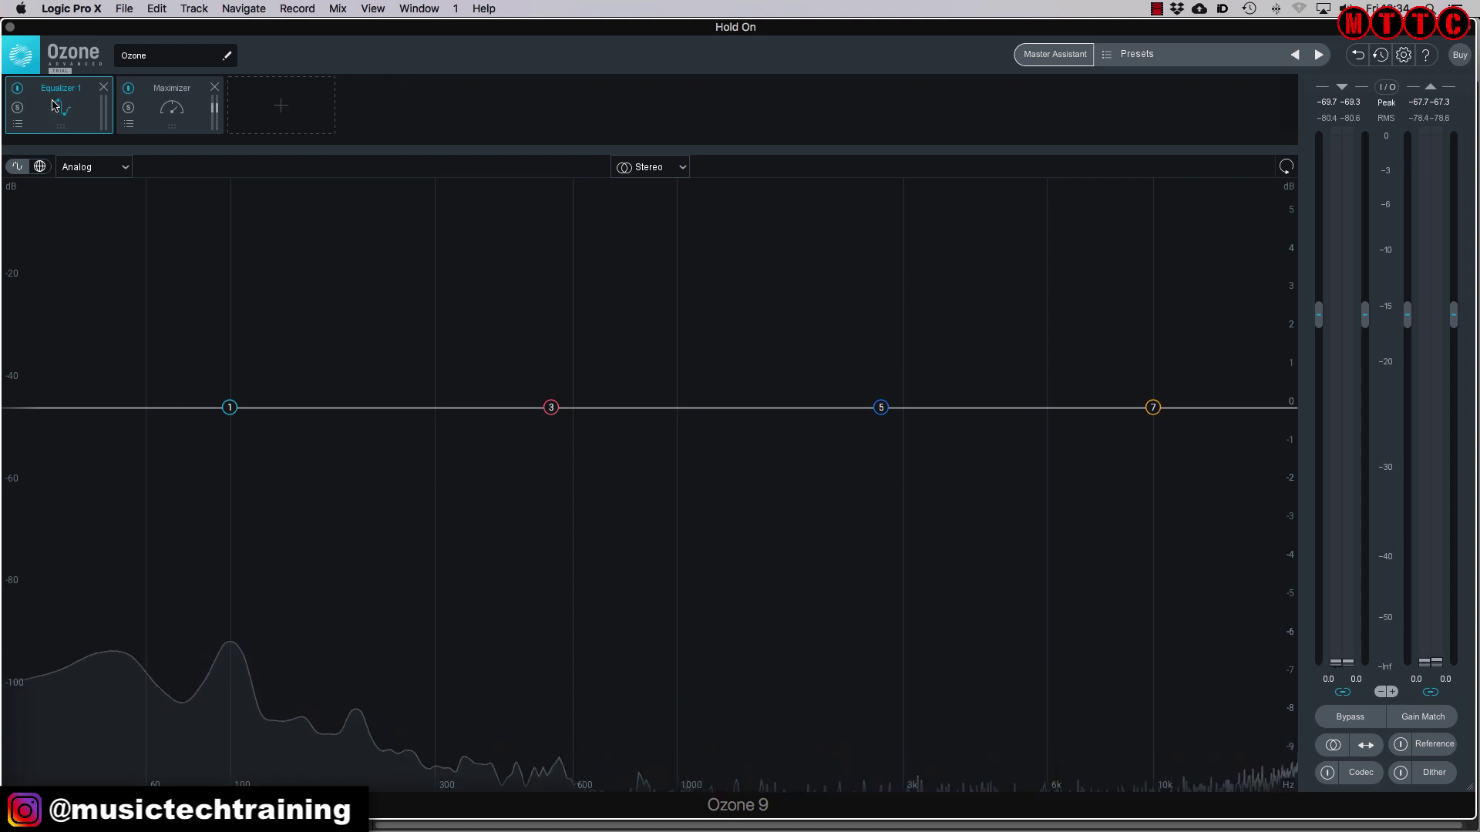
pyautogui.click(152, 117)
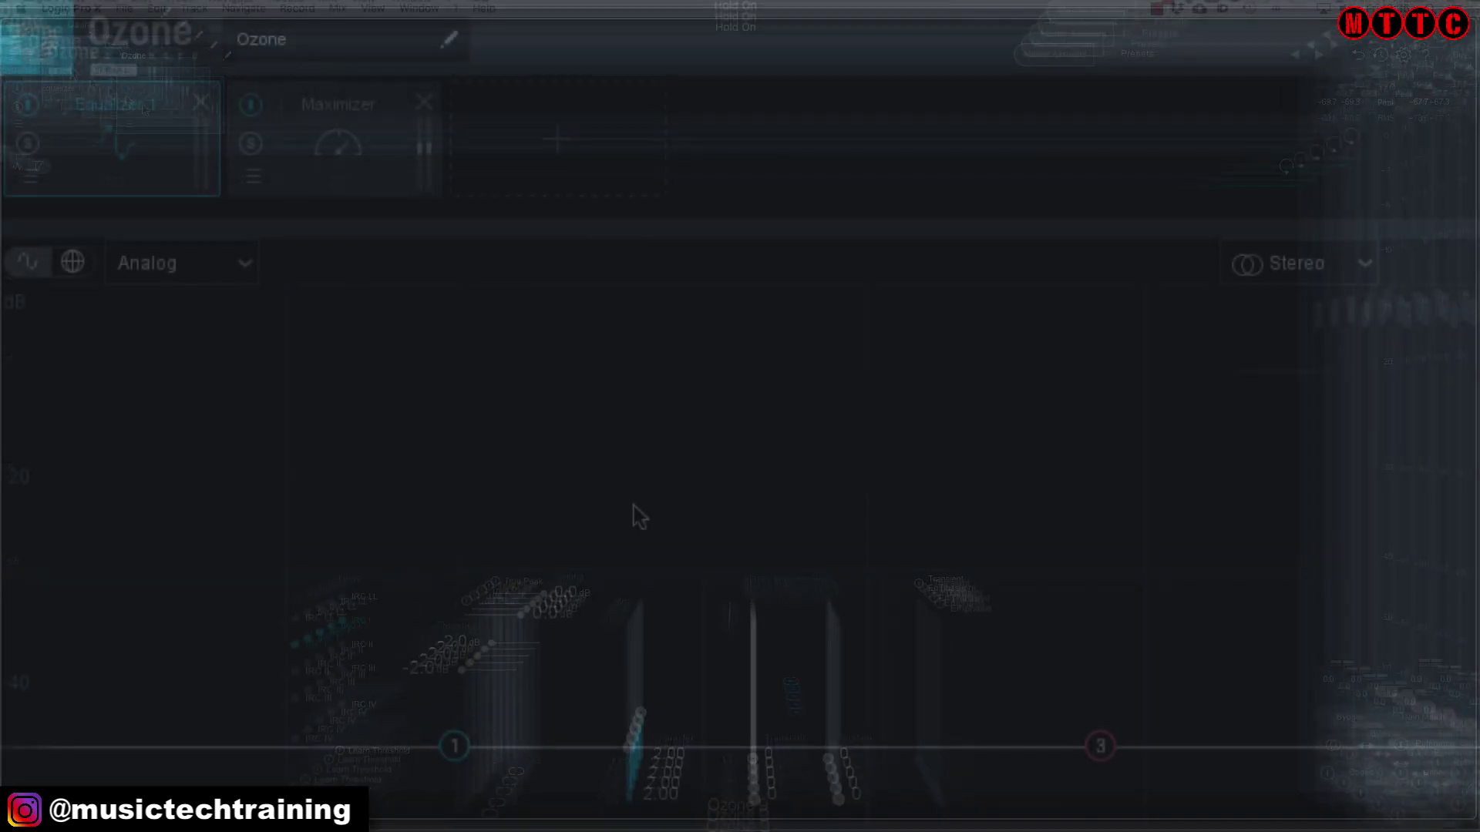
pyautogui.click(555, 143)
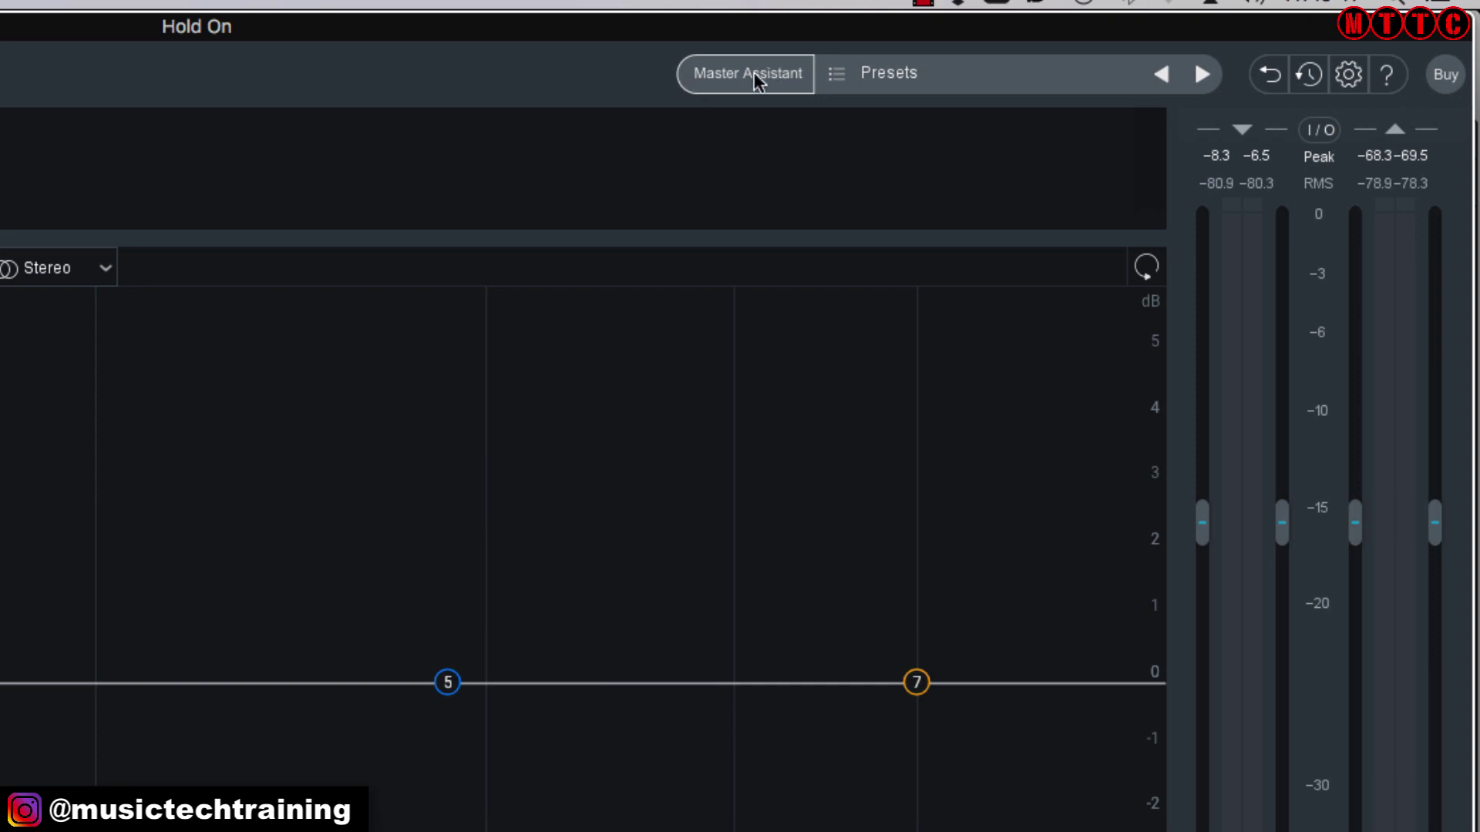
# Step: Set up the Master Assistant with Vintage modules, Manual loudness and EQ at Medium intensity, and Streaming as the destination
pyautogui.click(756, 72)
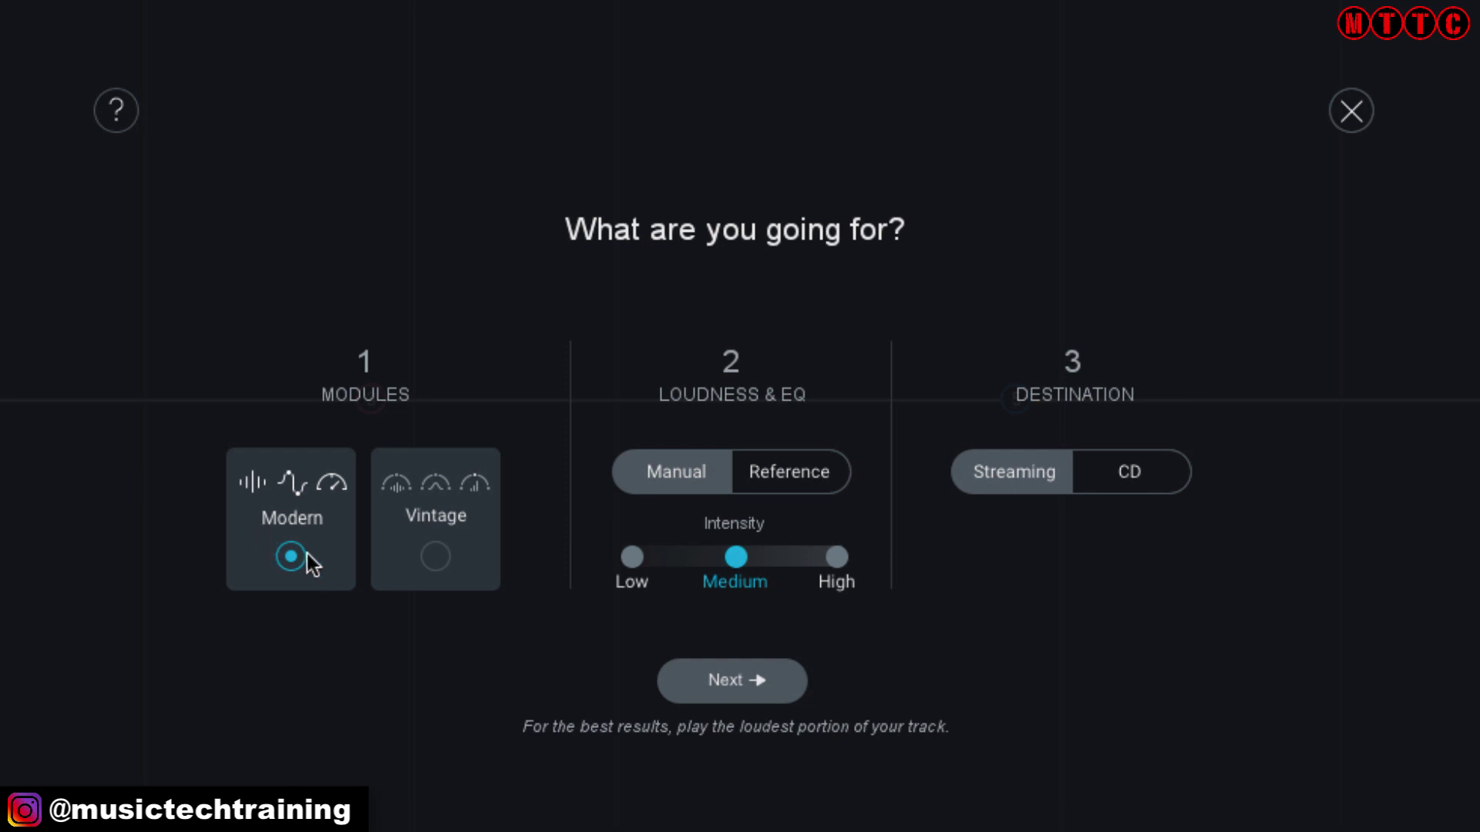
pyautogui.click(434, 557)
pyautogui.click(819, 479)
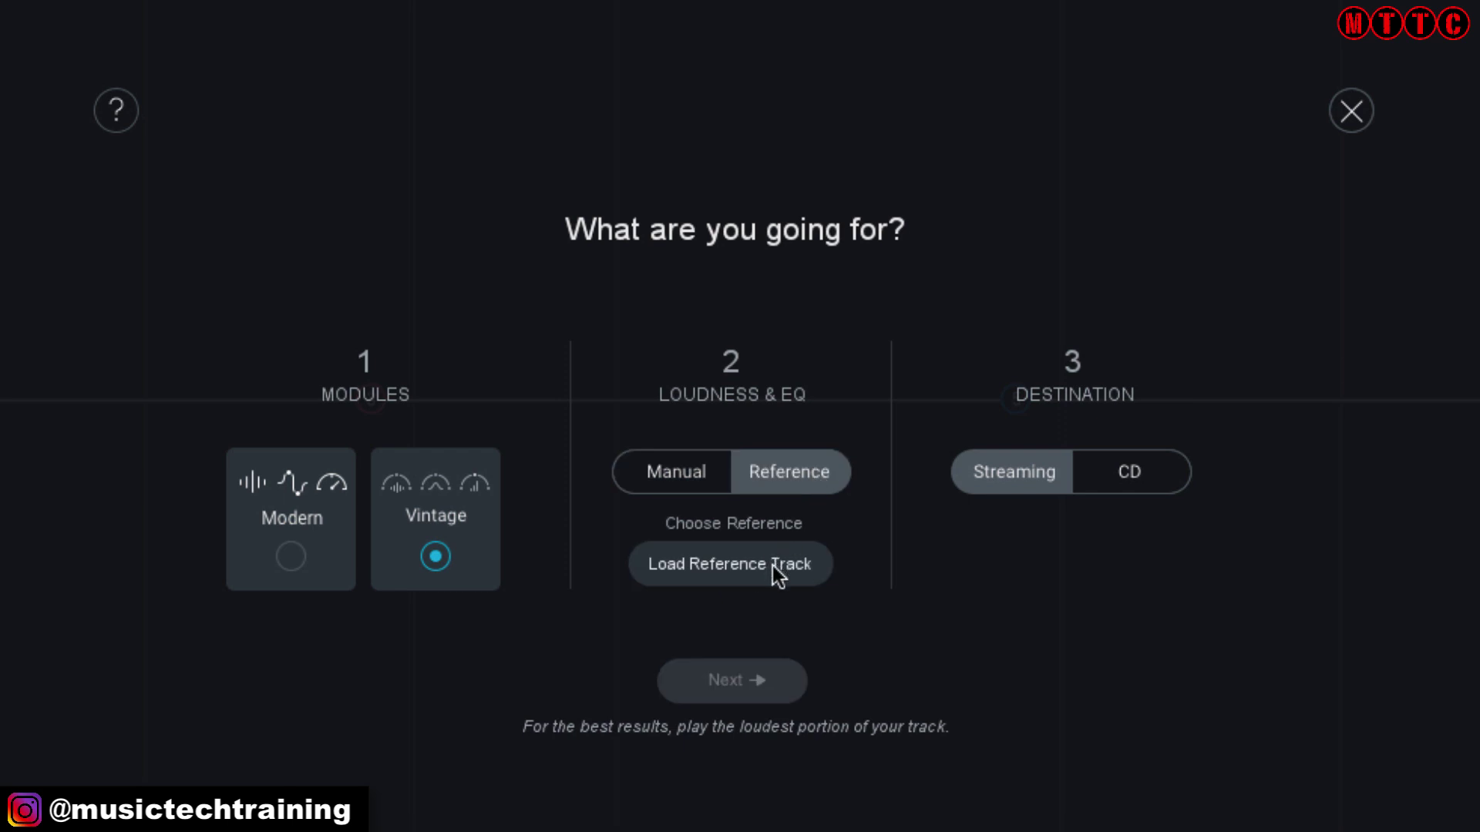
pyautogui.click(669, 469)
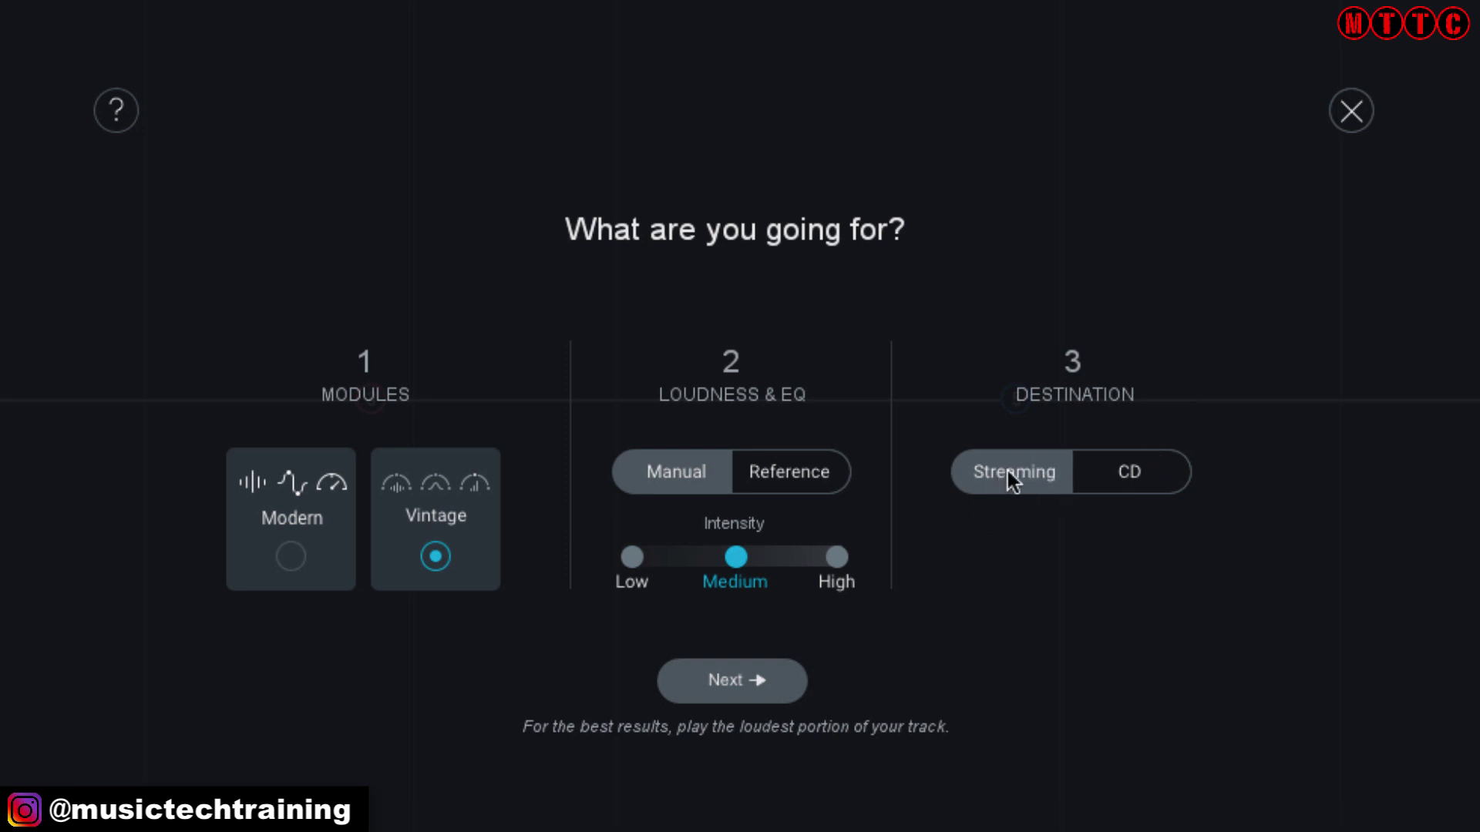
pyautogui.click(1148, 468)
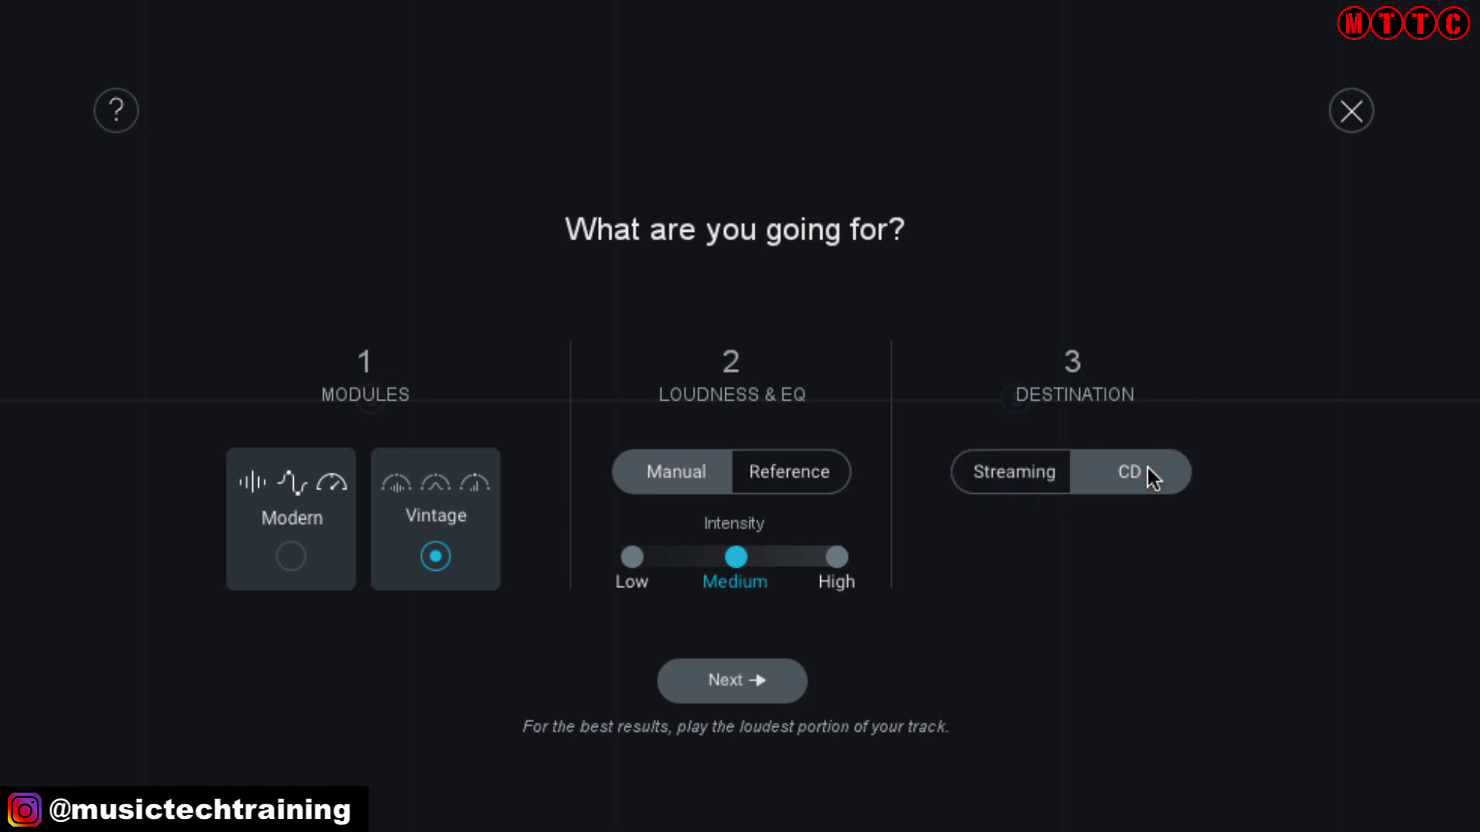
pyautogui.click(996, 474)
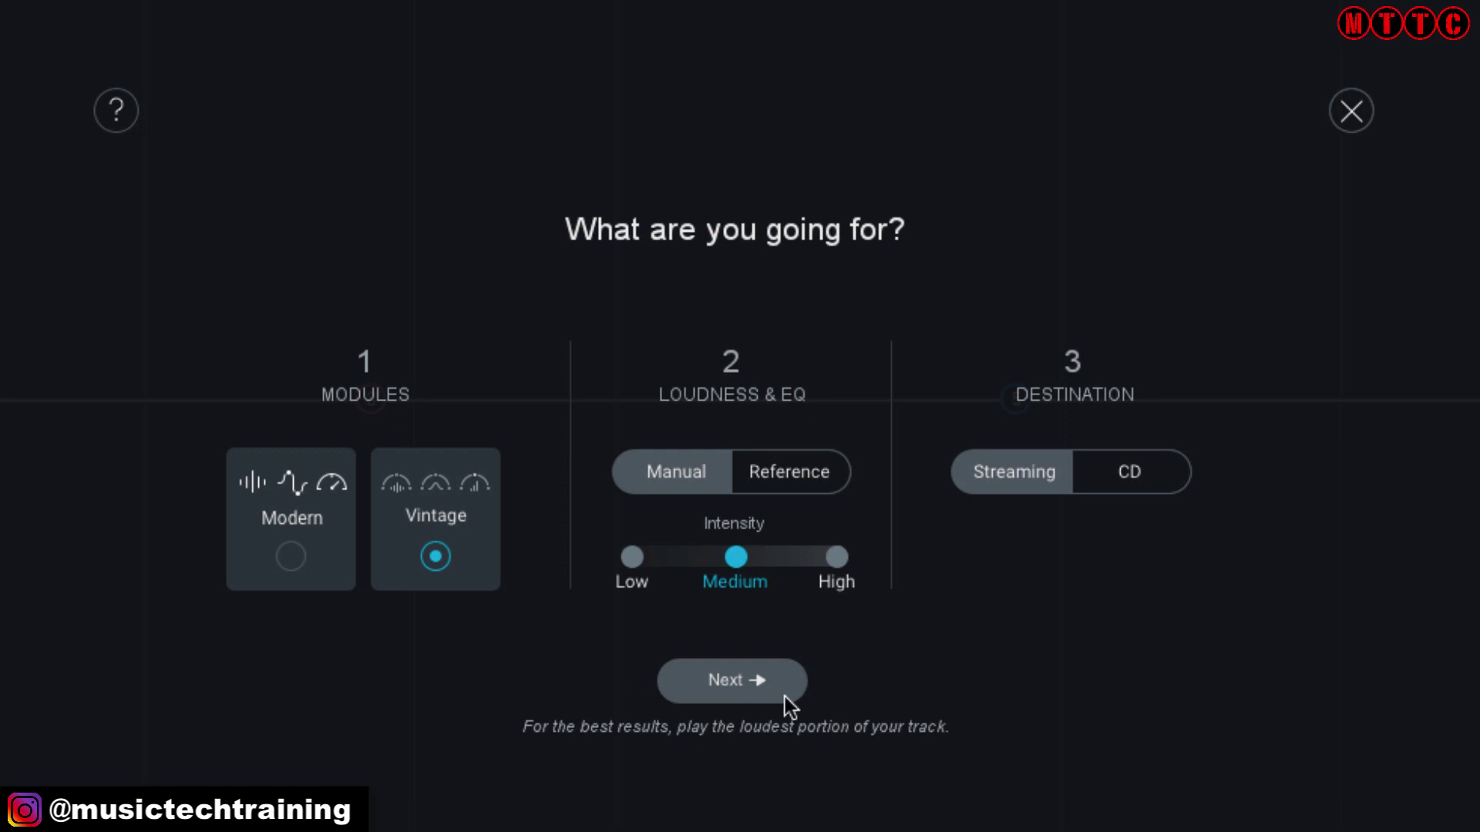
# Step: Run the Master Assistant's analysis on the playing track and accept its suggested processing chain
pyautogui.click(733, 680)
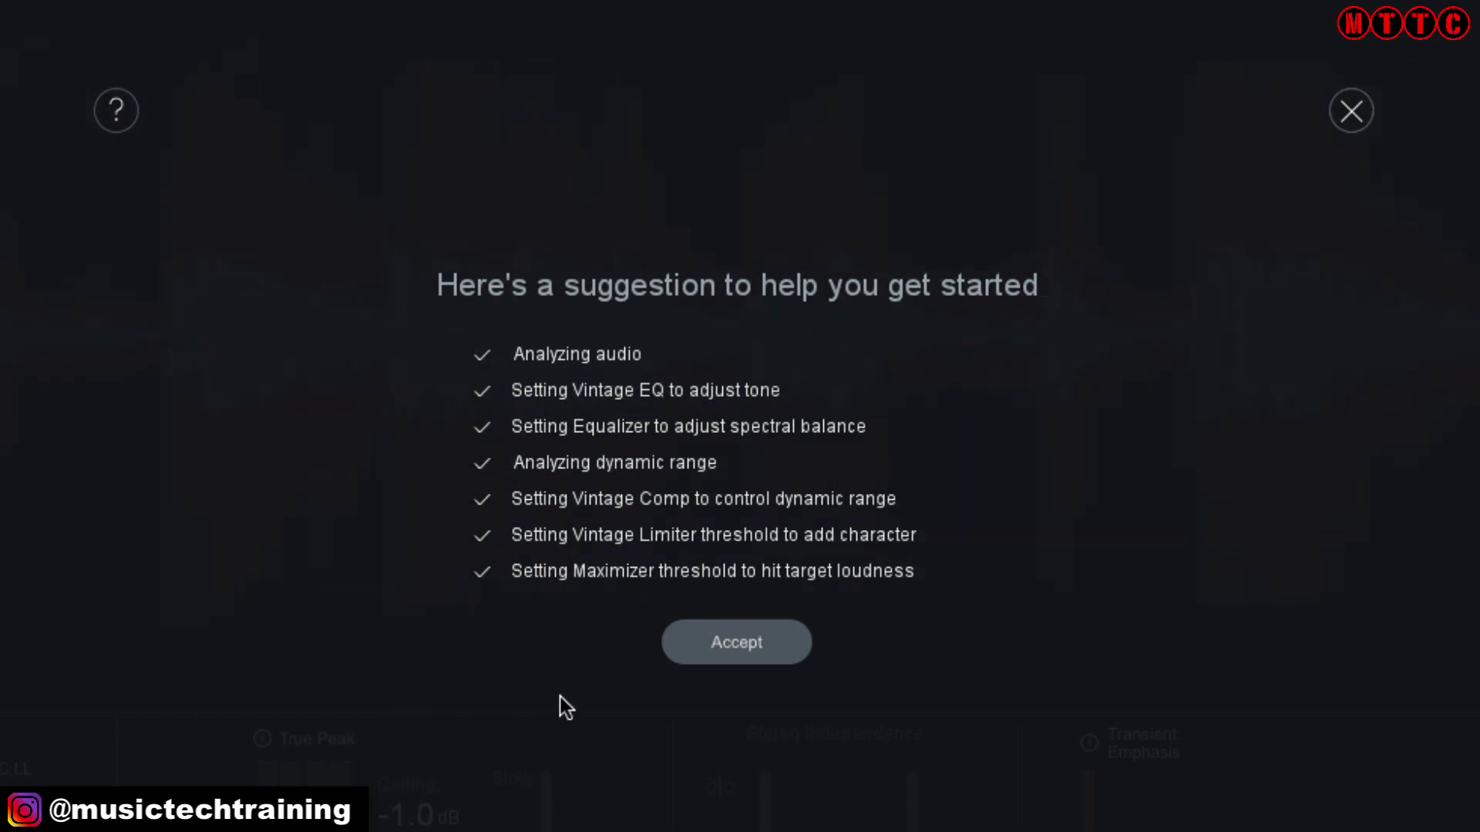
pyautogui.click(749, 647)
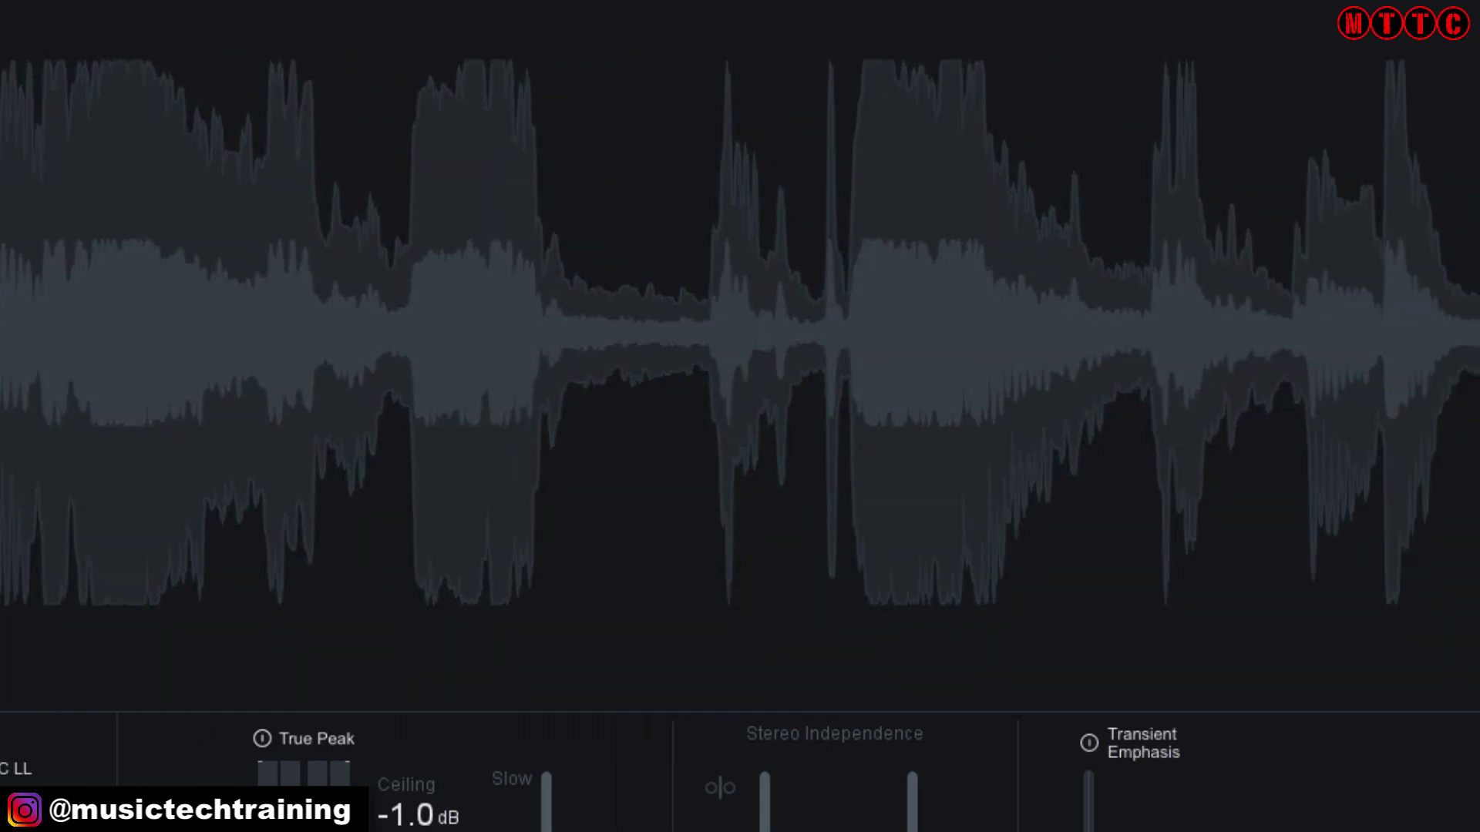
# Step: Review the suggested settings of the Equalizer, Vintage EQ, Vintage Comp, Vintage Limiter and Maximizer modules
pyautogui.click(75, 109)
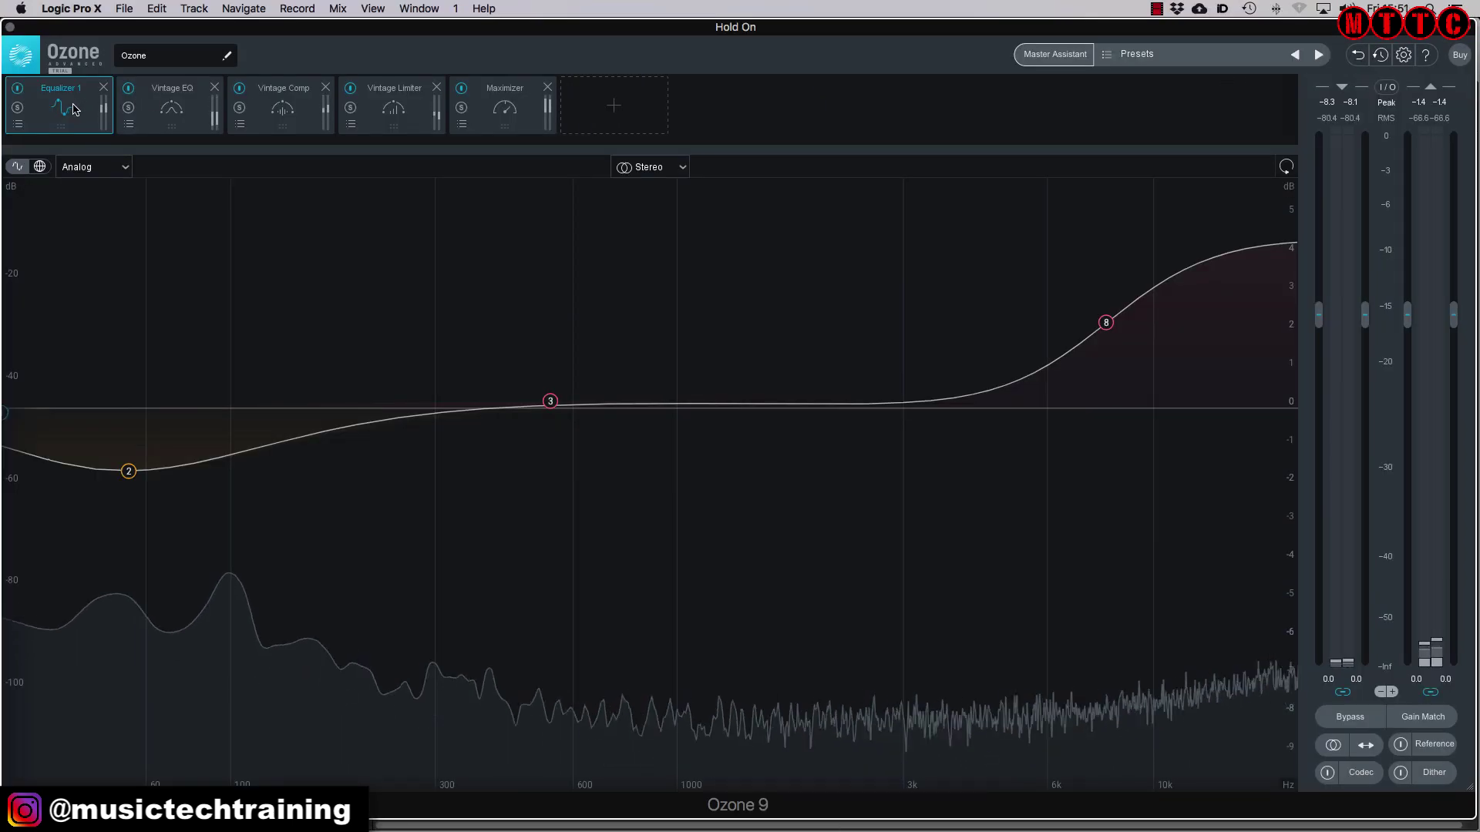
pyautogui.click(1055, 54)
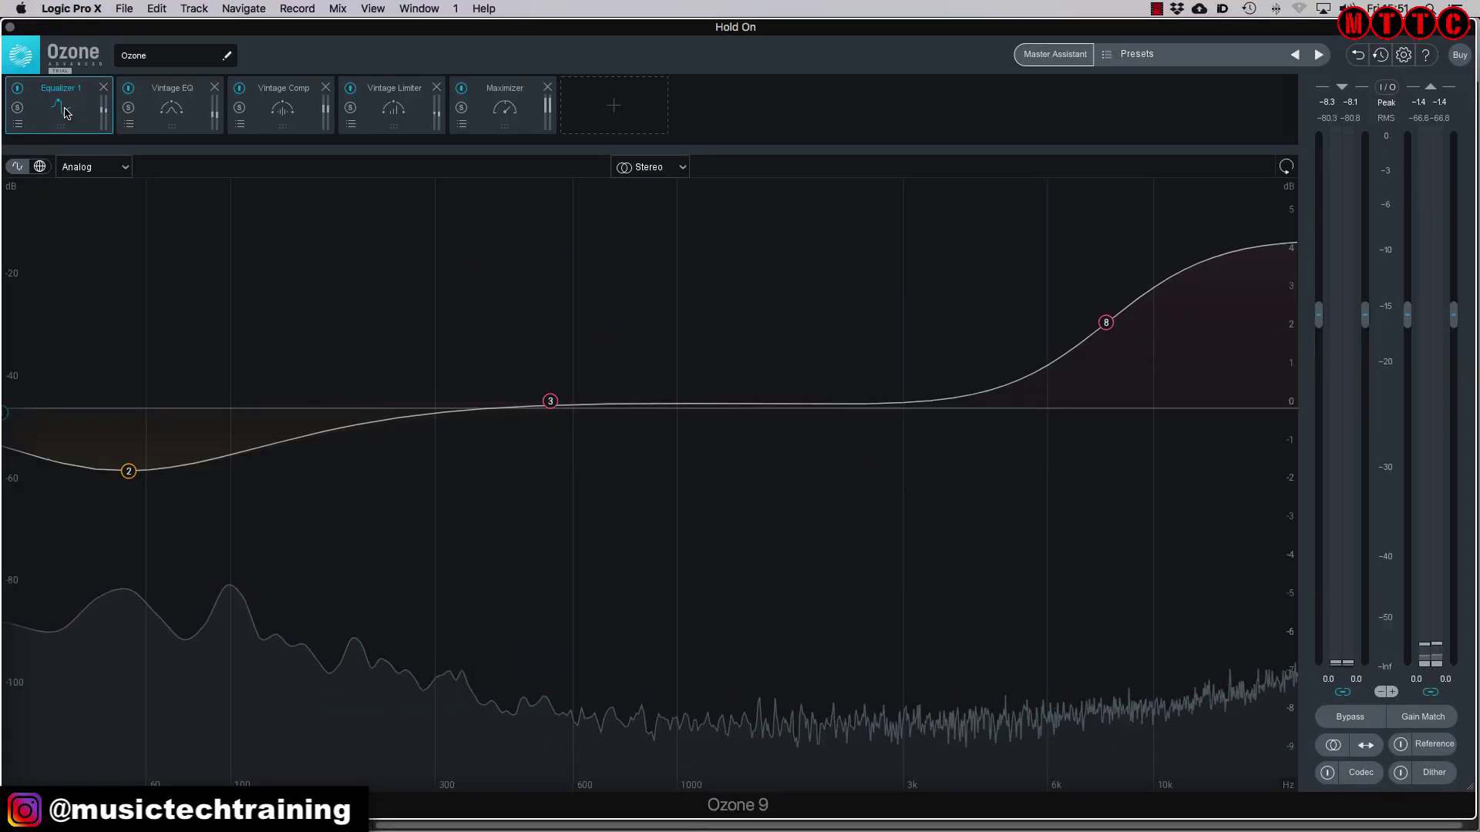
pyautogui.click(171, 108)
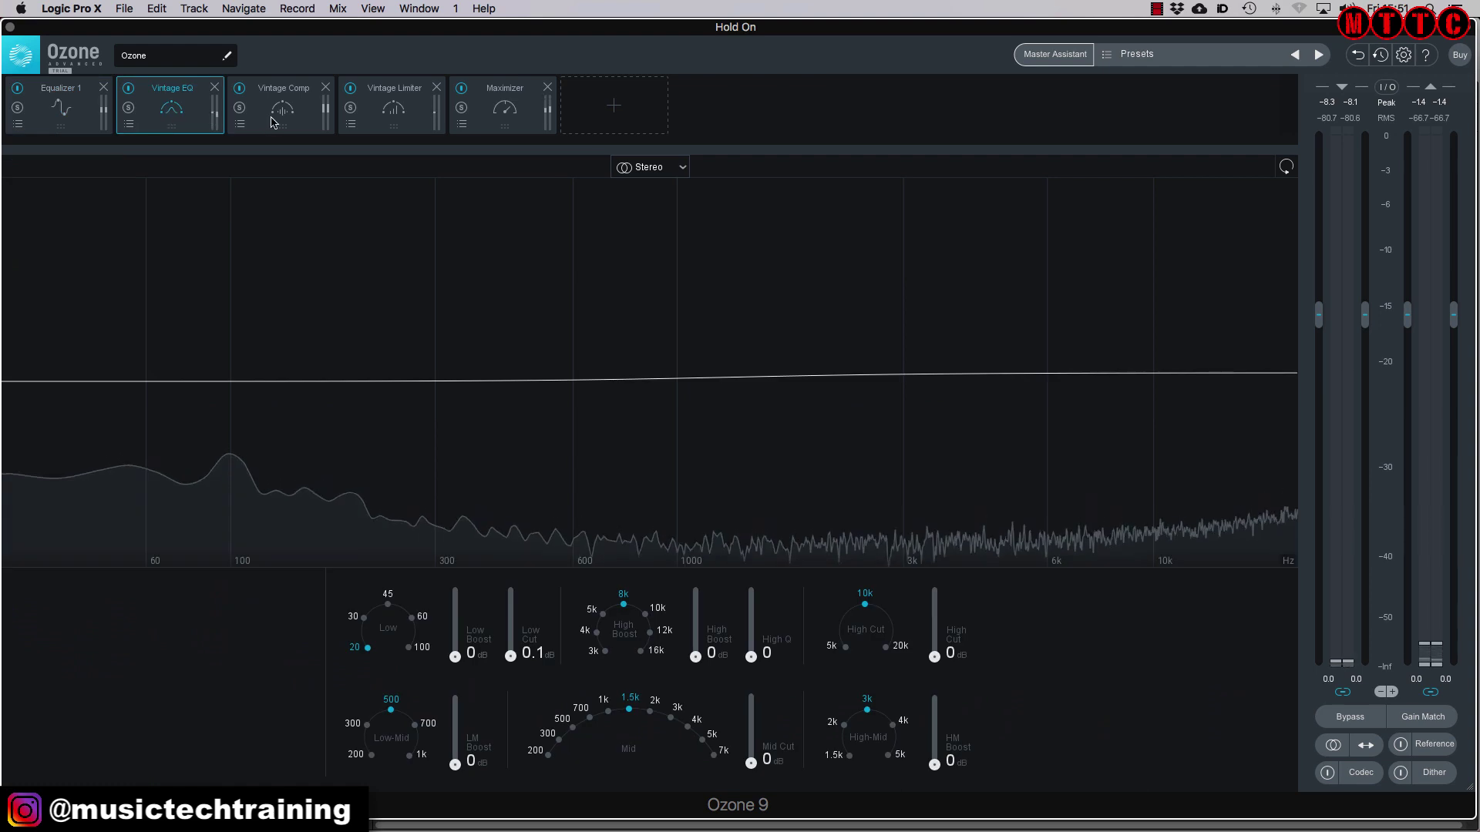
pyautogui.click(269, 122)
pyautogui.click(380, 121)
pyautogui.click(487, 121)
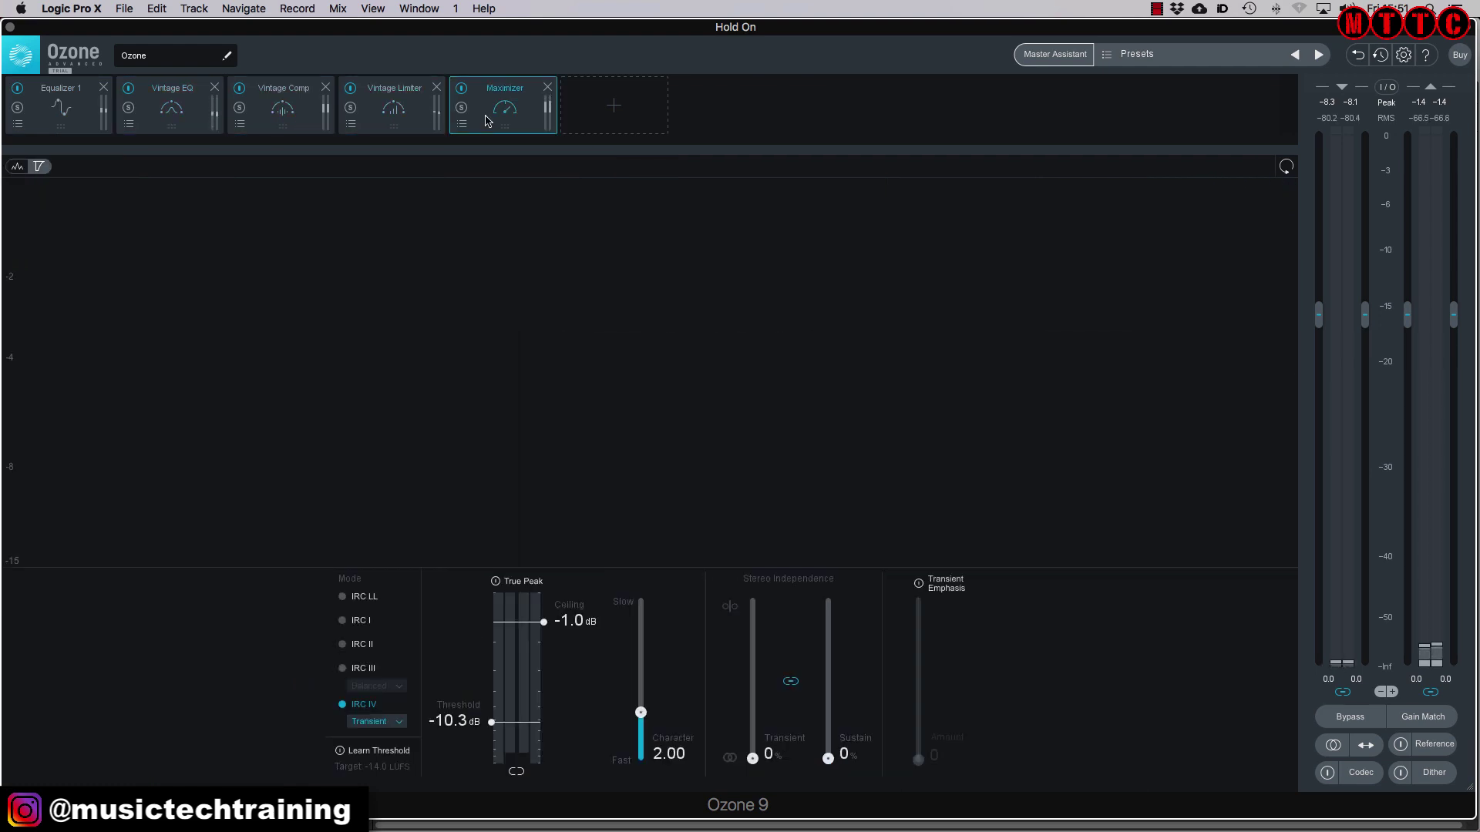
pyautogui.click(105, 120)
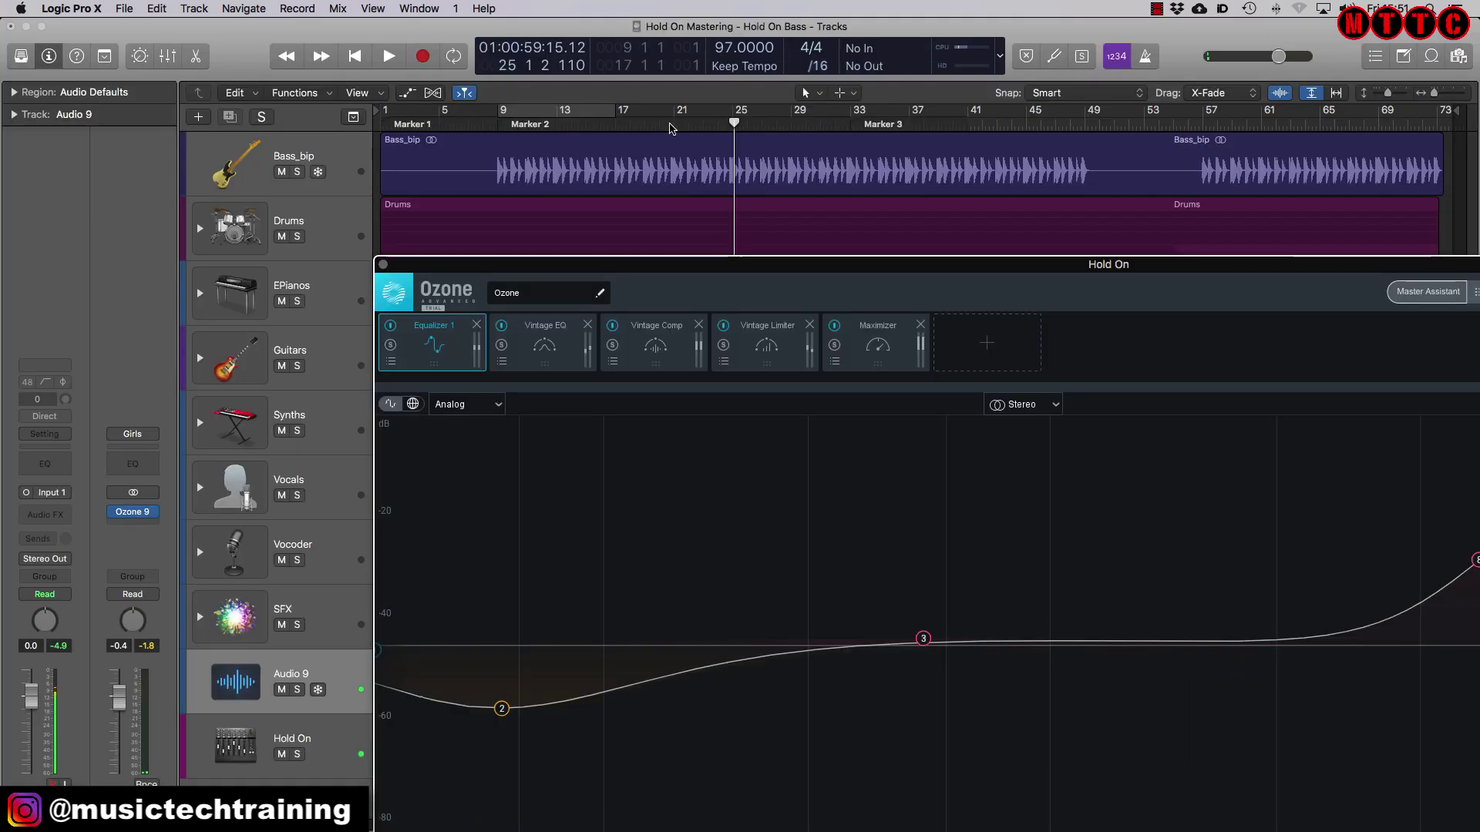
# Step: Play the song from around bar 20 and switch Ozone 9's bypass to compare the unmastered and mastered sound
pyautogui.doubleClick(670, 129)
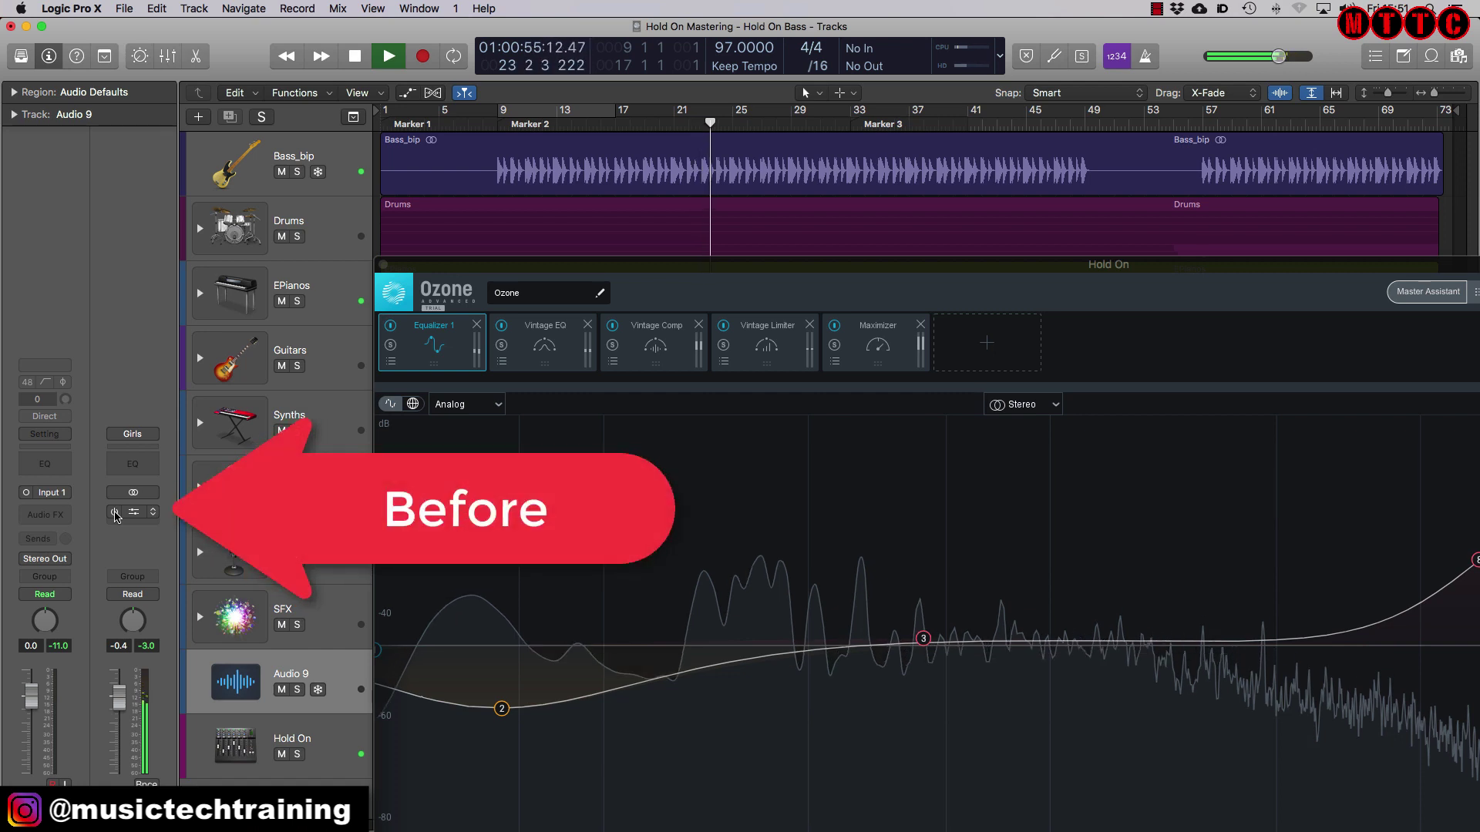
pyautogui.click(114, 512)
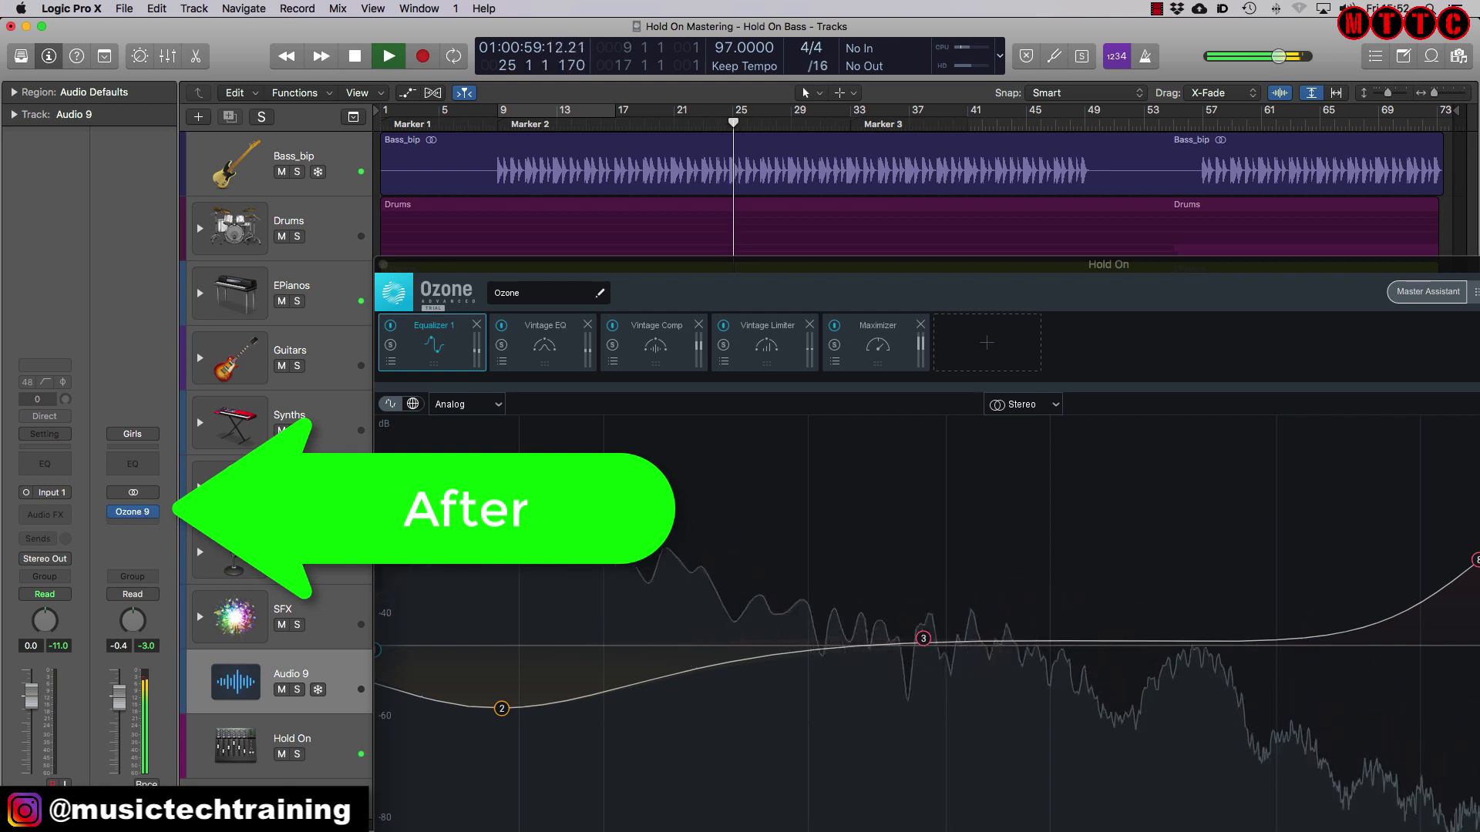
pyautogui.click(791, 269)
pyautogui.moveTo(791, 269); pyautogui.dragTo(598, 5)
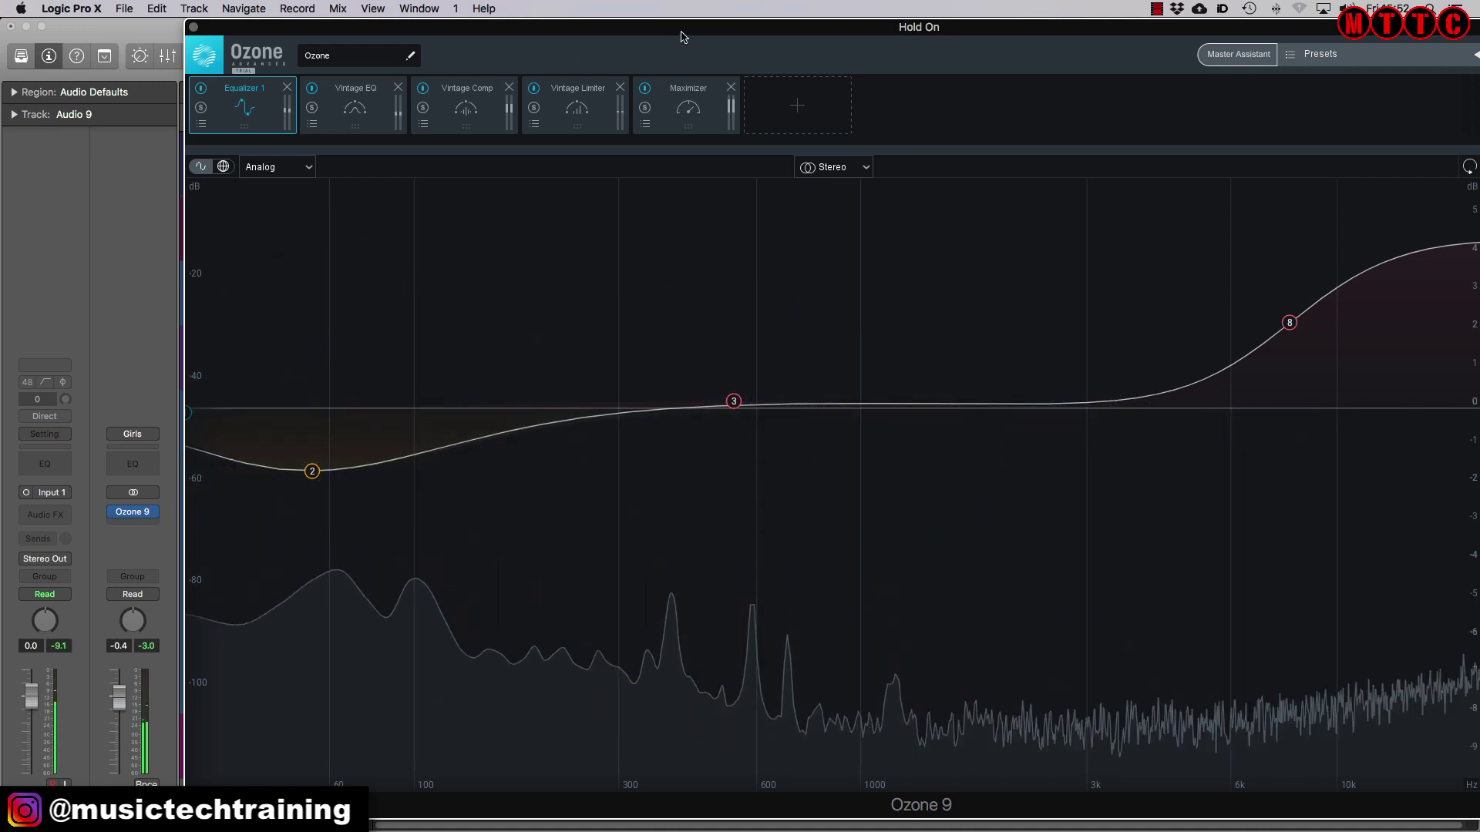
pyautogui.moveTo(681, 38); pyautogui.dragTo(497, 6)
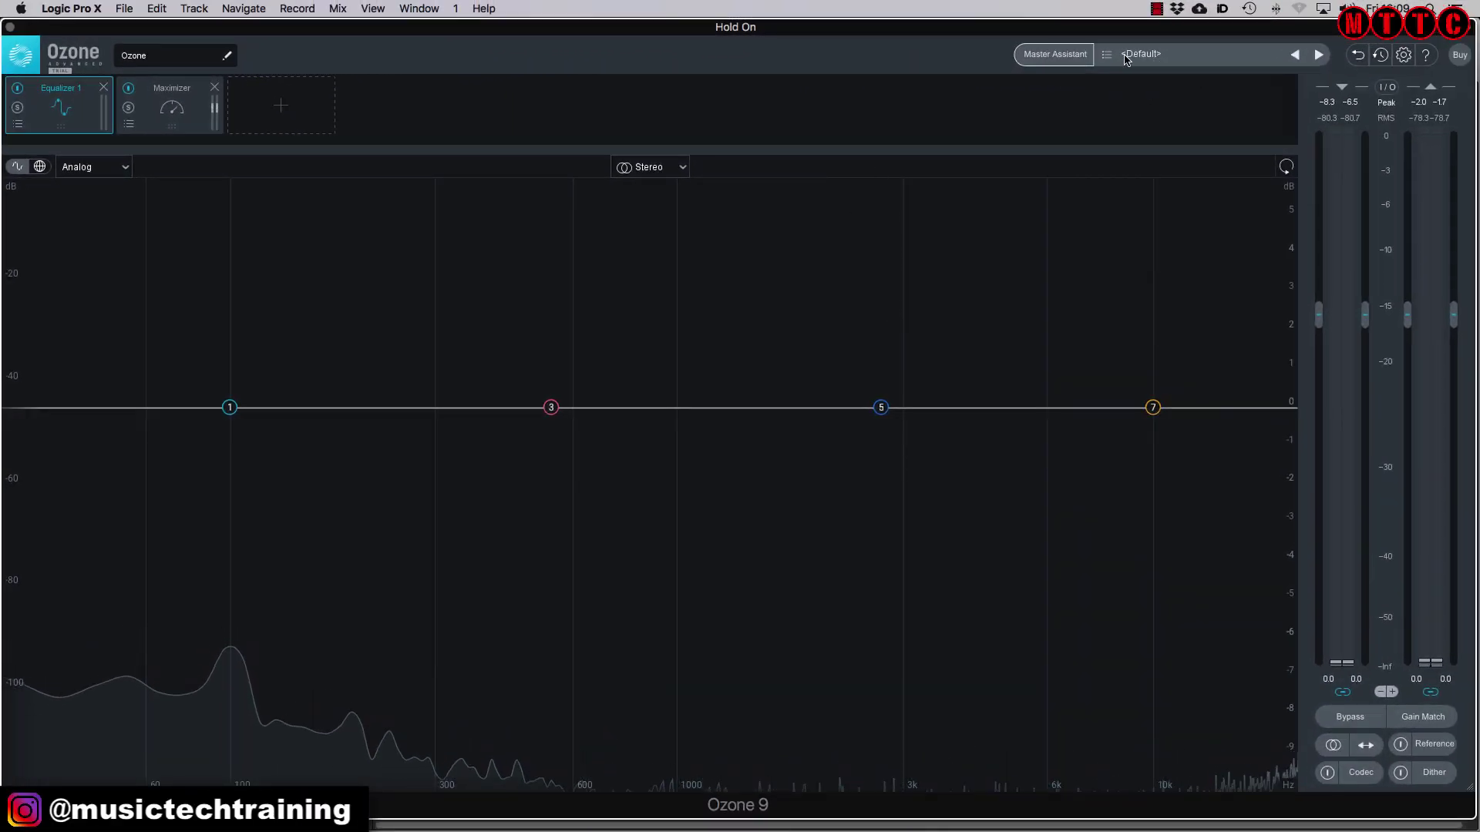
# Step: Browse the All-Purpose Mastering category of Ozone 9's global presets through its whole list
pyautogui.click(1154, 54)
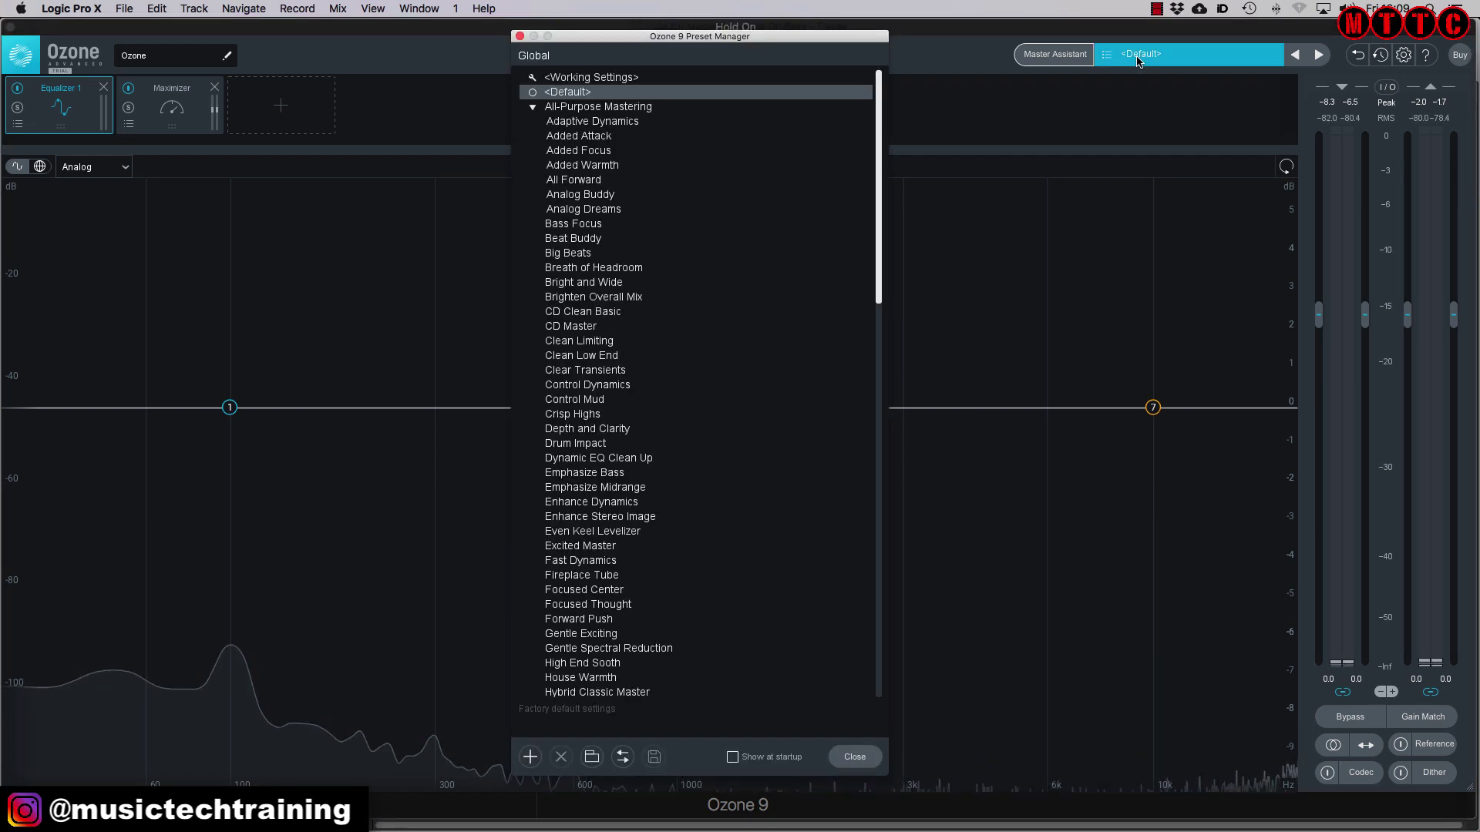
pyautogui.moveTo(802, 40); pyautogui.dragTo(807, 32)
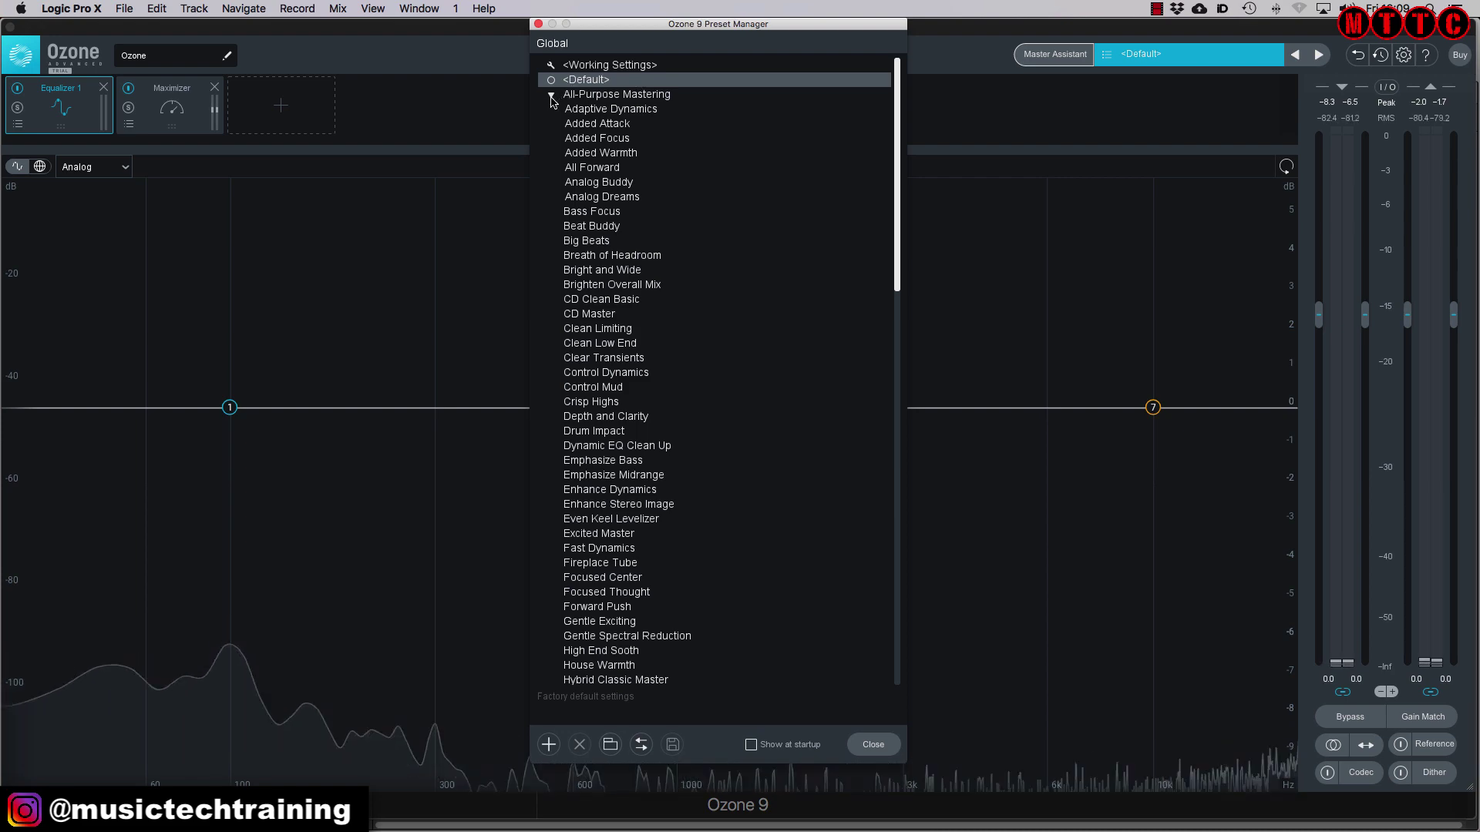
pyautogui.click(551, 95)
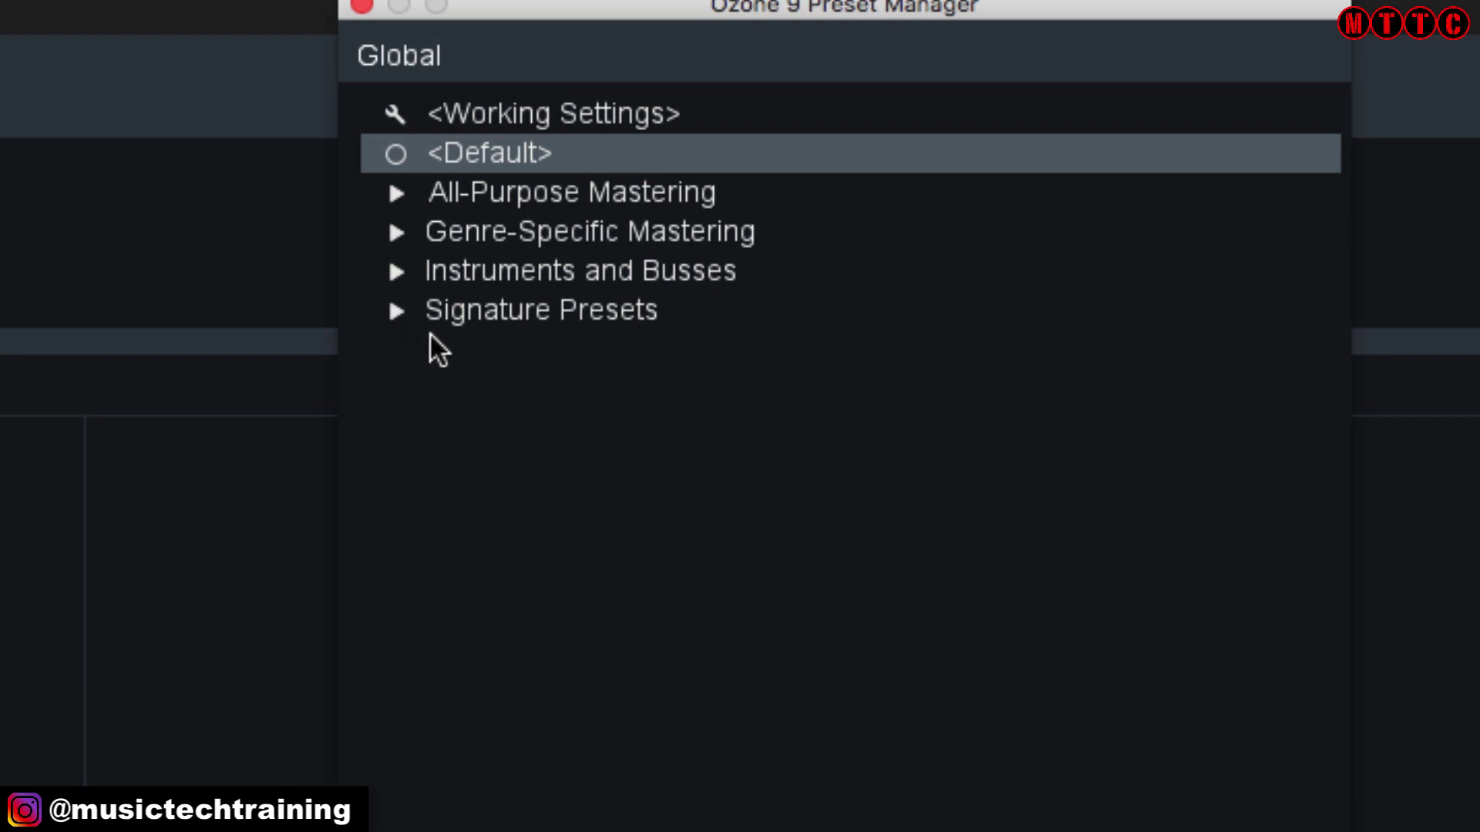
pyautogui.click(403, 187)
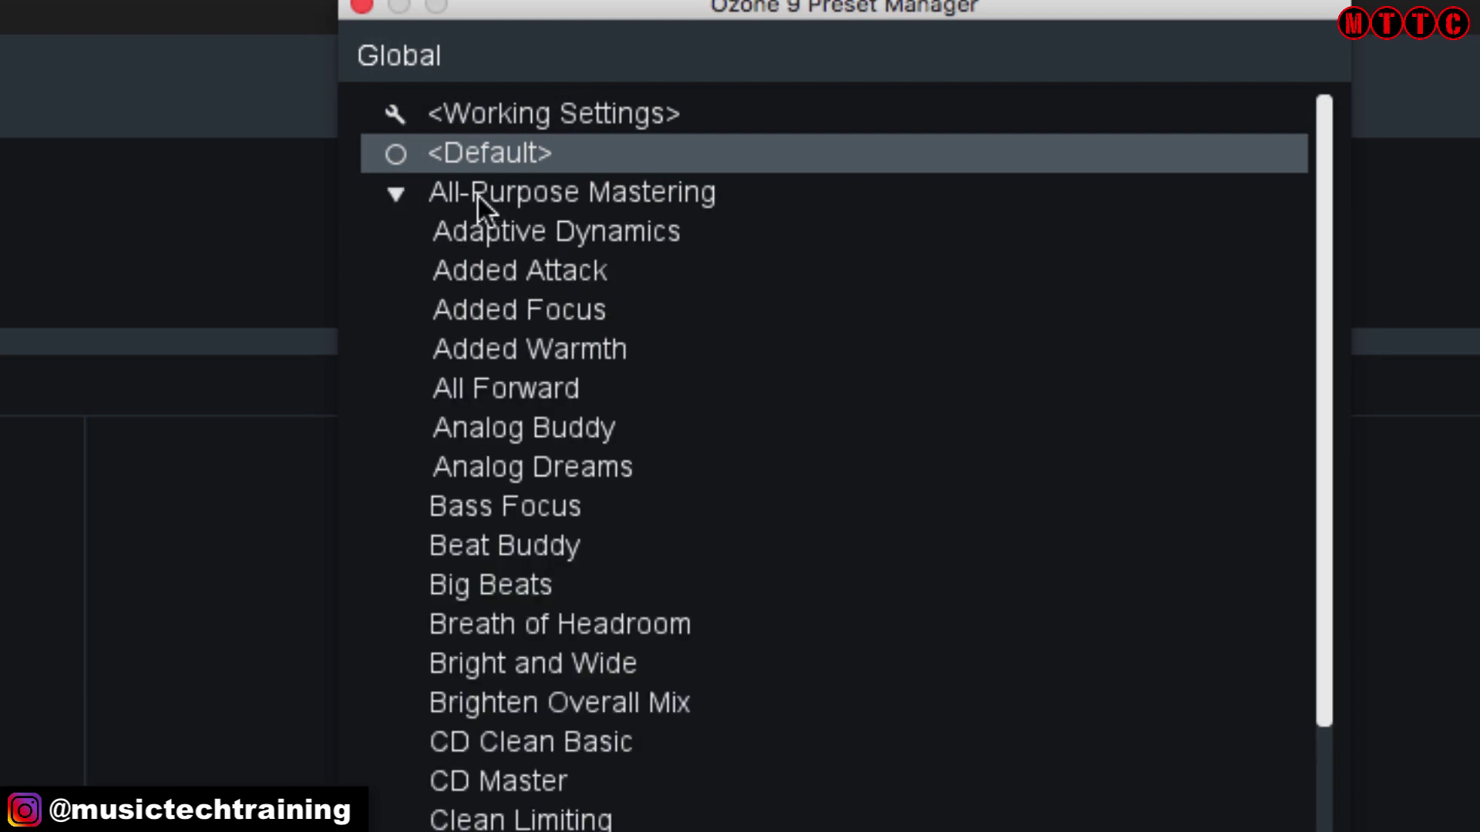
pyautogui.scroll(-1, 1345, 337)
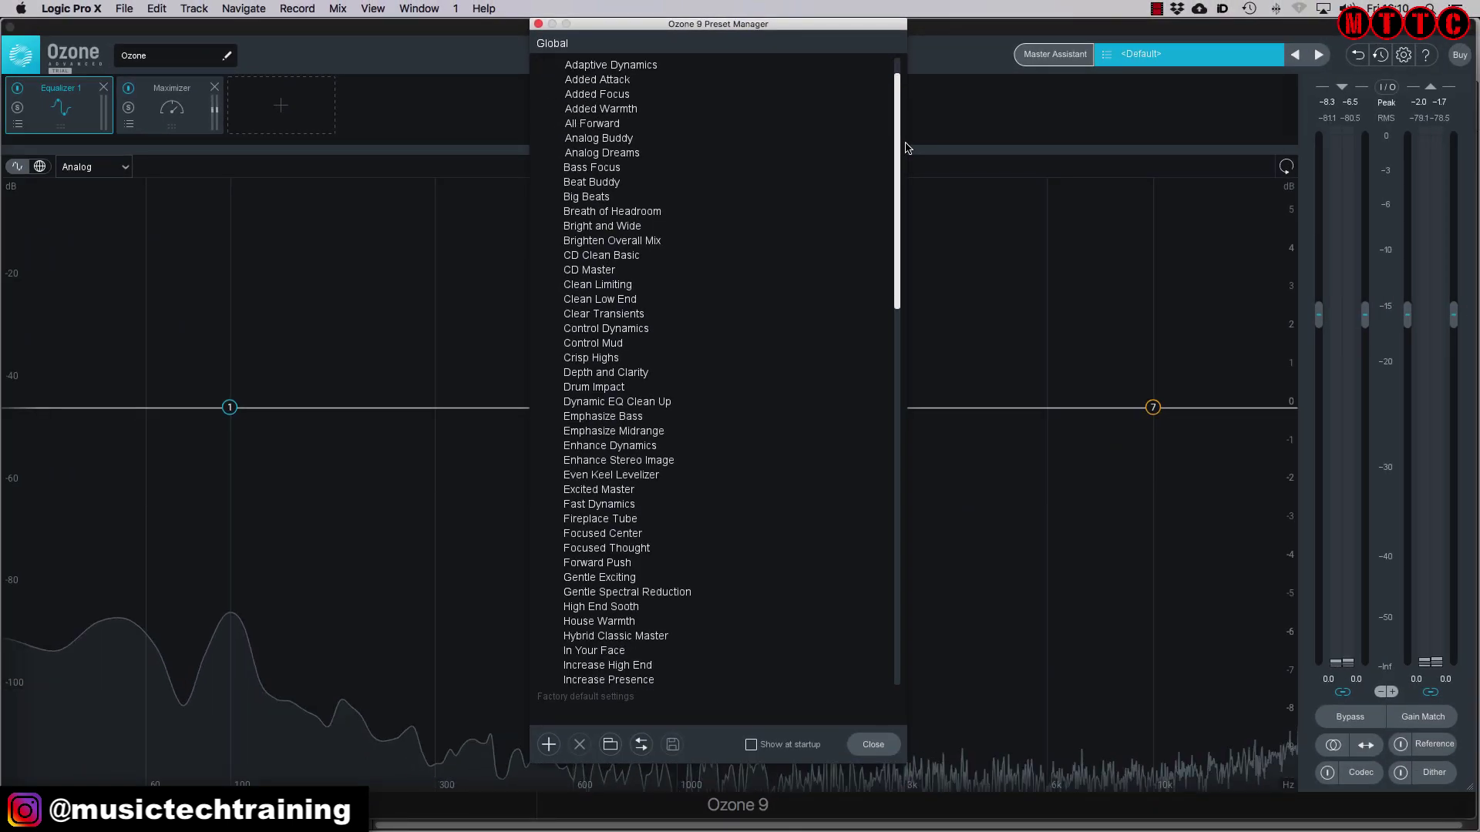
pyautogui.moveTo(907, 148); pyautogui.dragTo(875, 501)
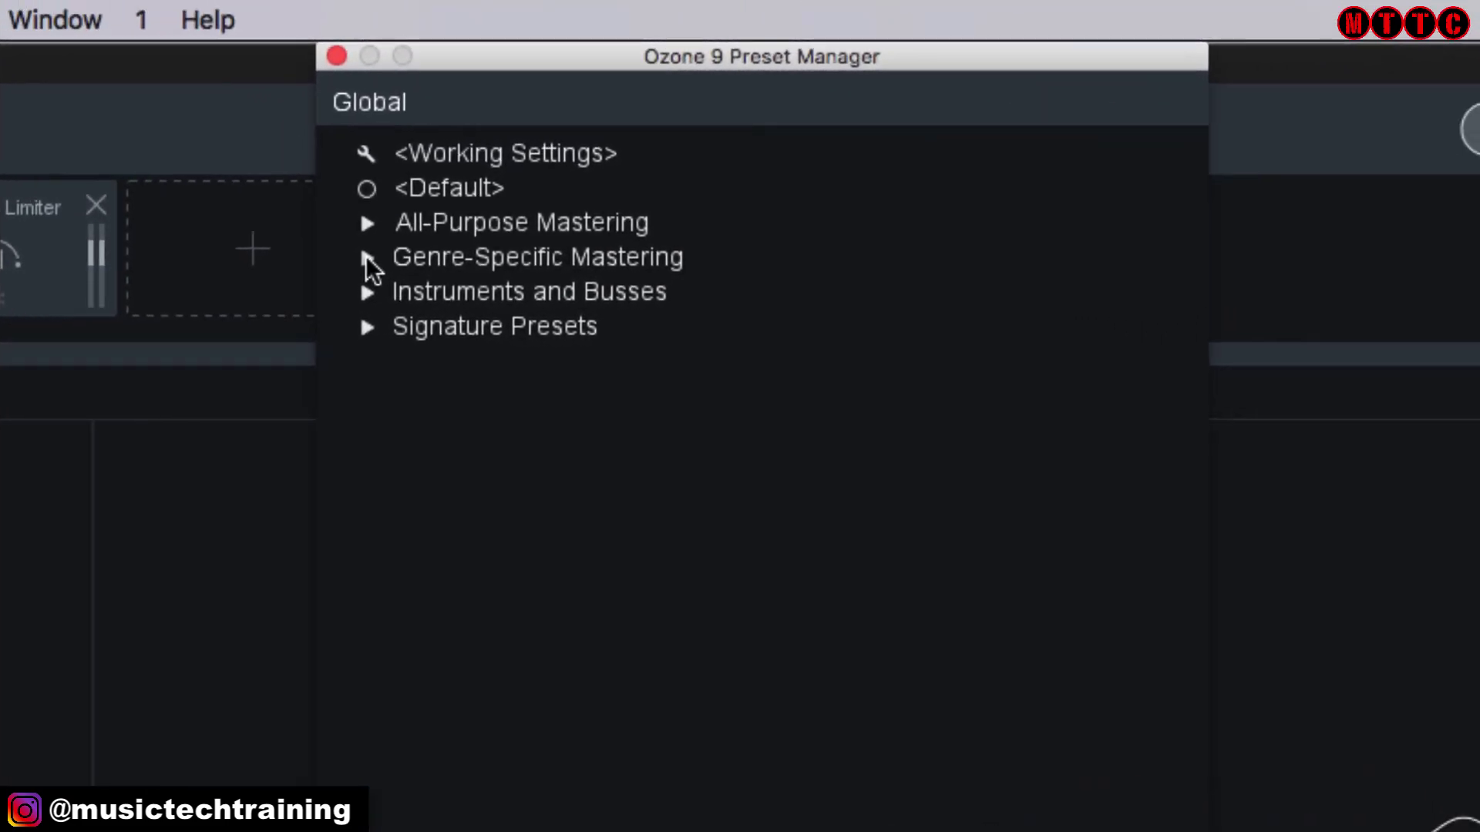
# Step: Look through the global preset categories Genre-Specific Mastering, Instruments and Busses, and Signature Presets, including the Greg Calbi Mastering Presets
pyautogui.click(989, 257)
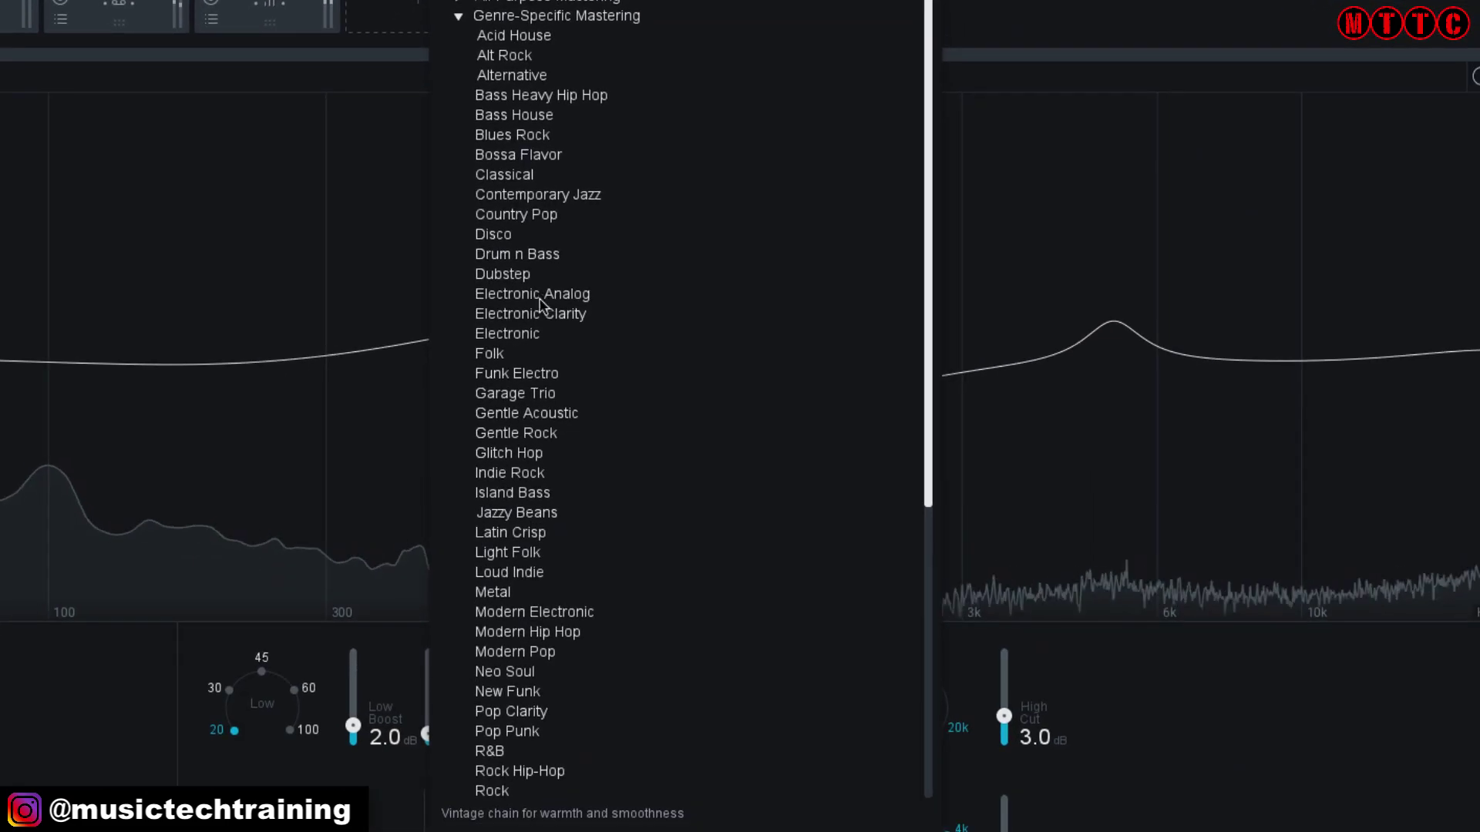
pyautogui.moveTo(927, 271); pyautogui.dragTo(929, 331)
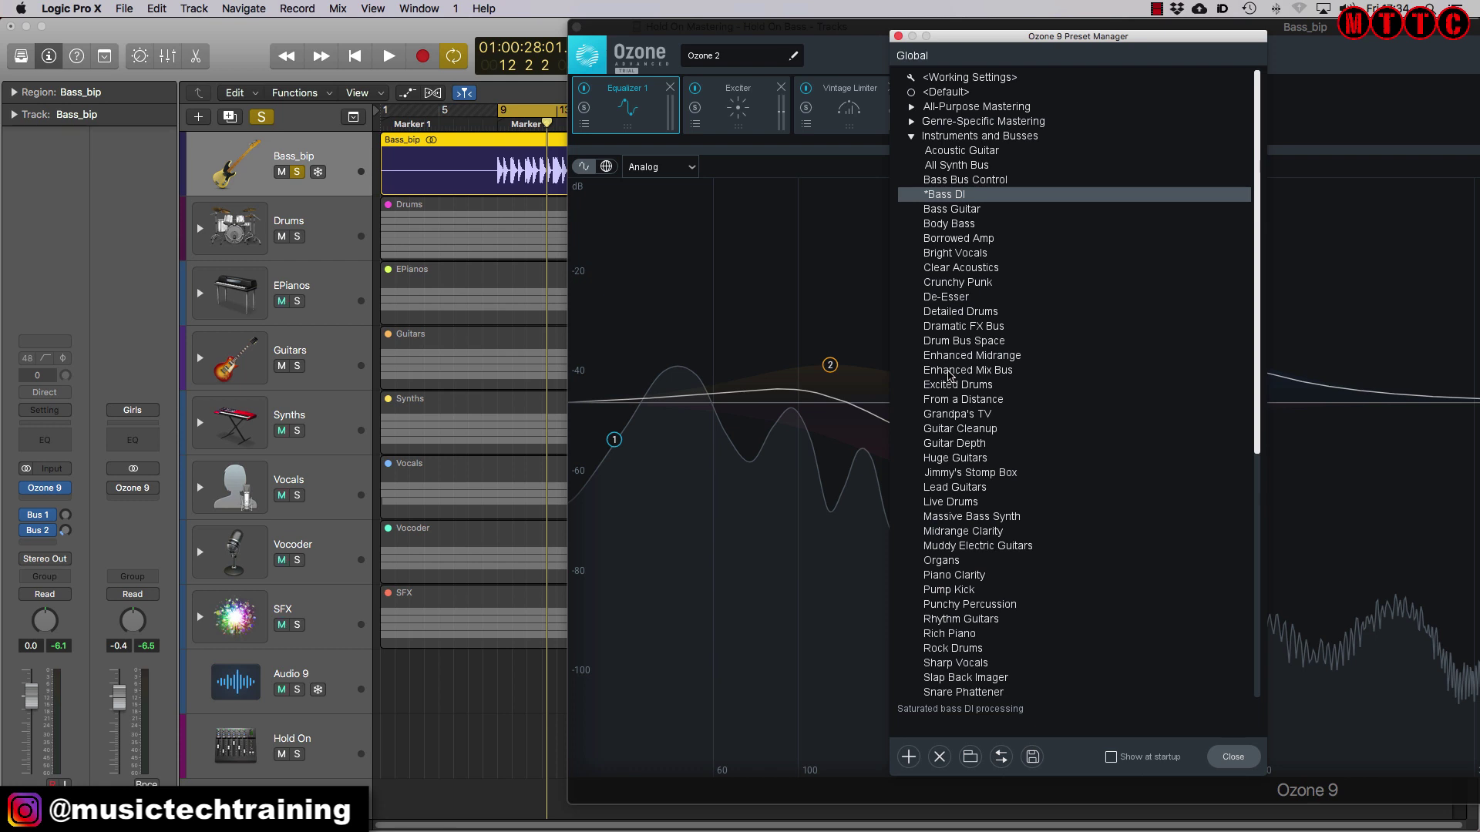
pyautogui.click(340, 416)
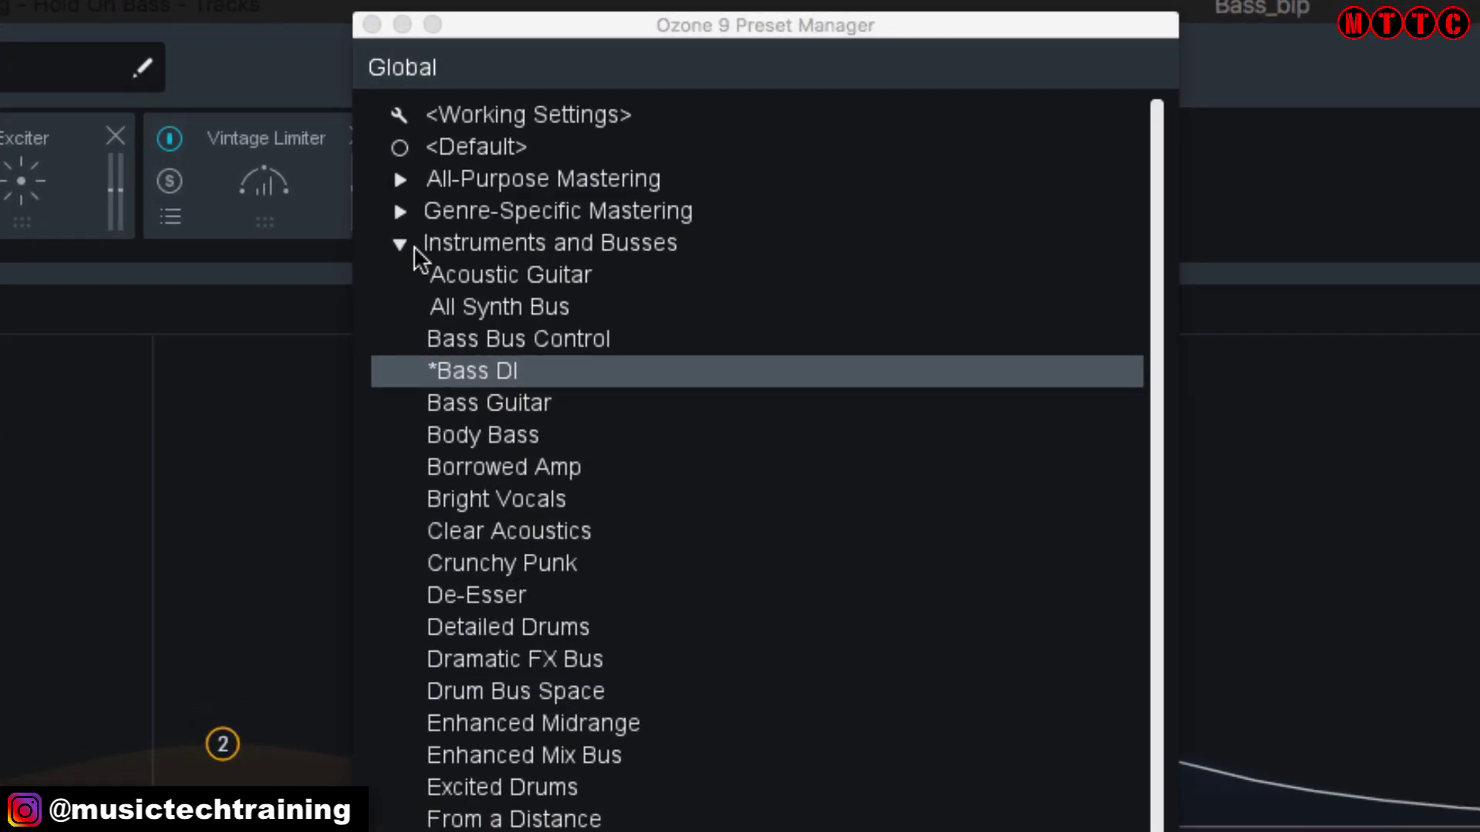
pyautogui.click(913, 136)
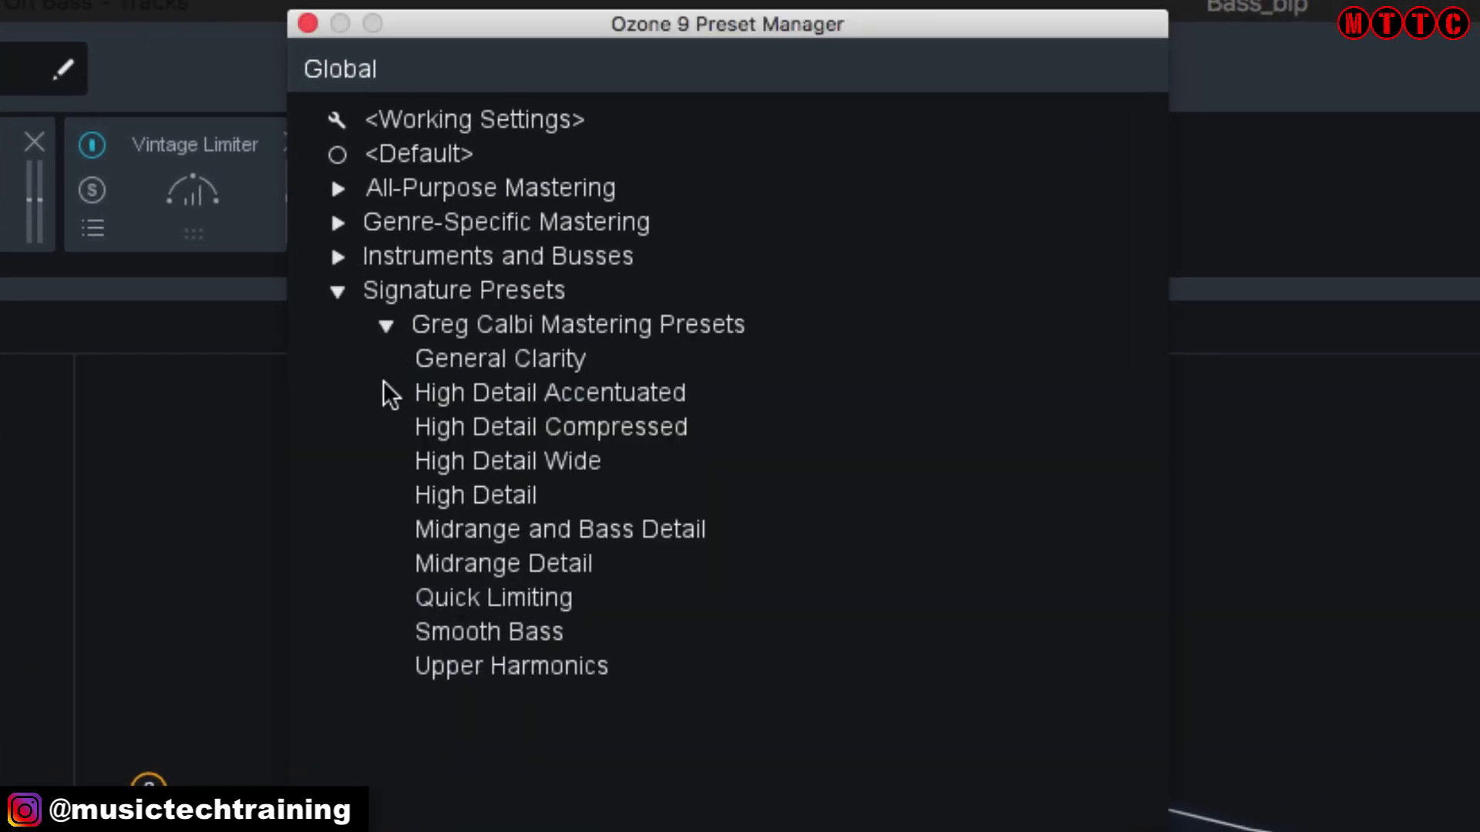
pyautogui.click(338, 291)
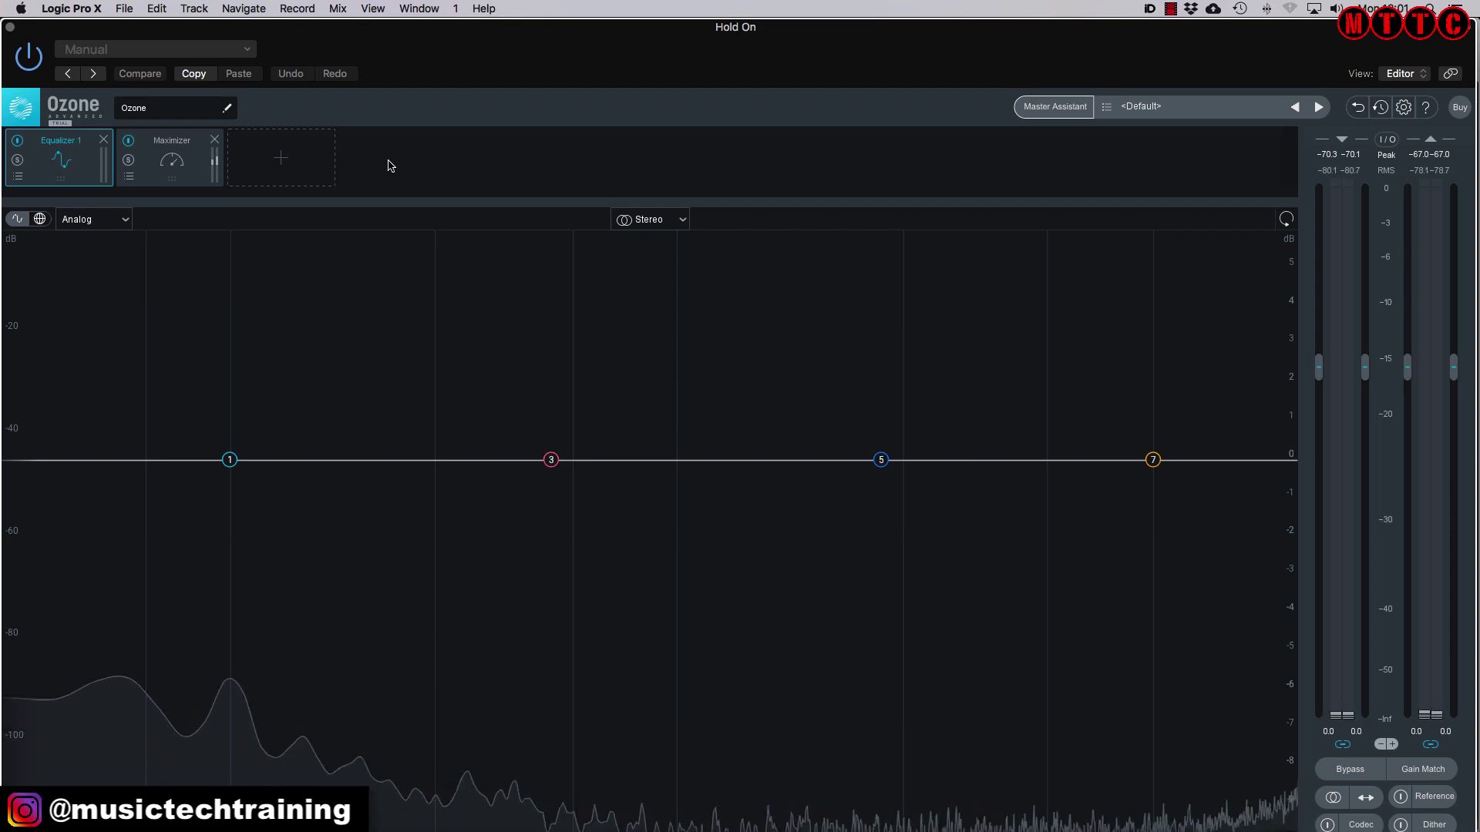
# Step: Run the Master Assistant on the playing song with Vintage modules, Manual Medium intensity and Streaming destination, and accept its suggestion
pyautogui.click(1056, 109)
pyautogui.click(1055, 108)
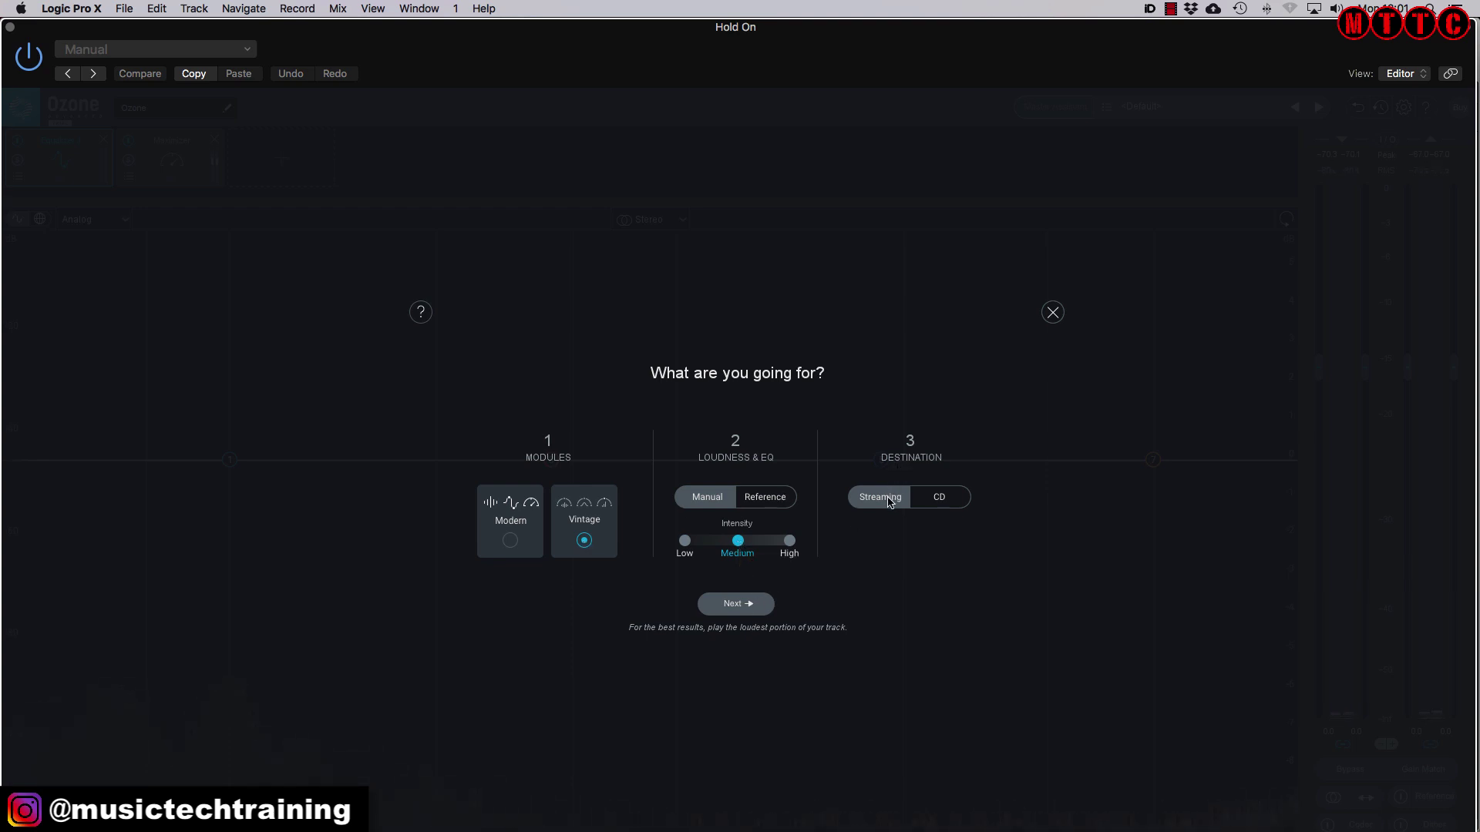
pyautogui.click(739, 605)
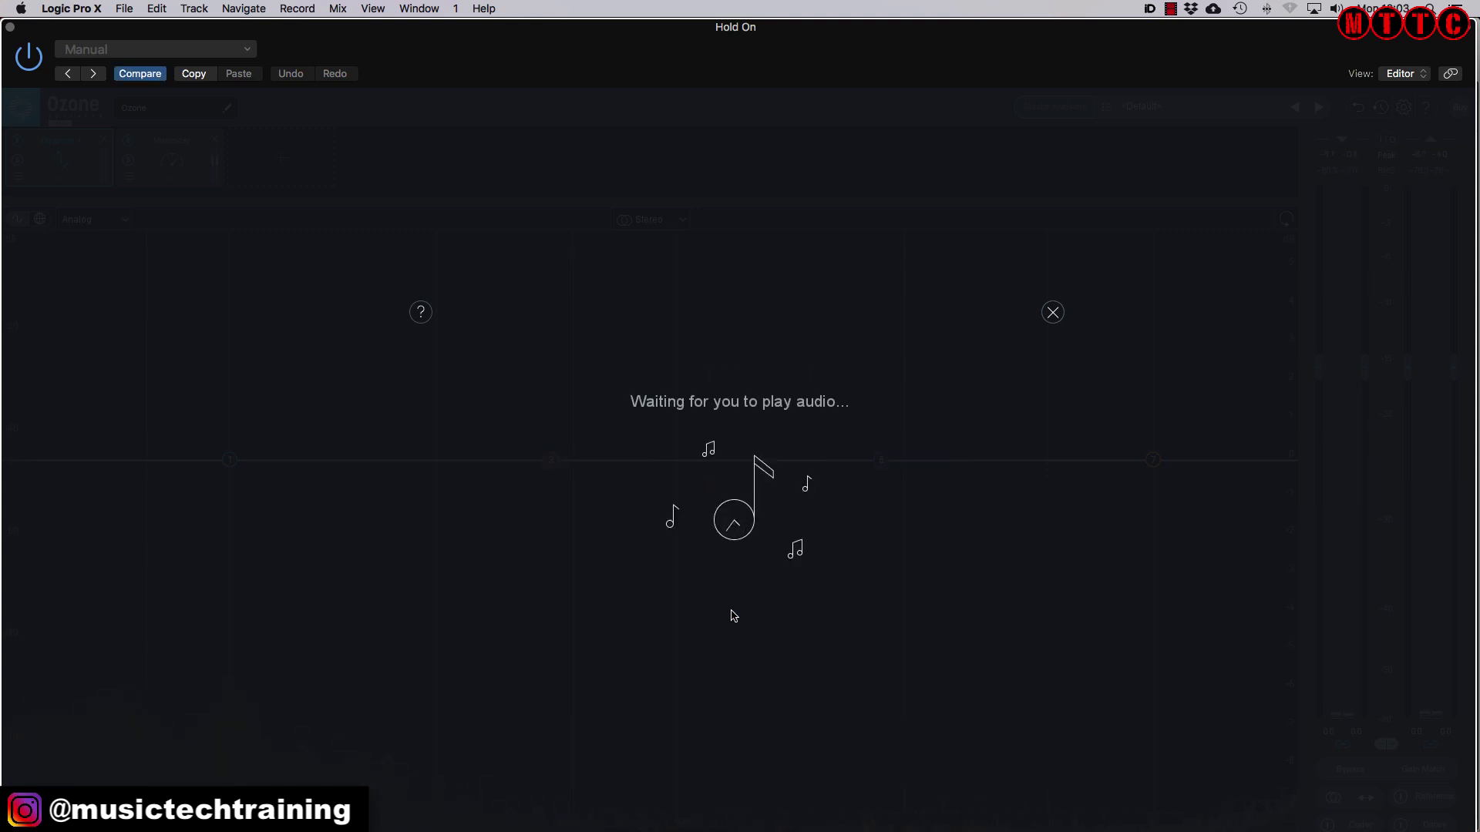
pyautogui.press('space')
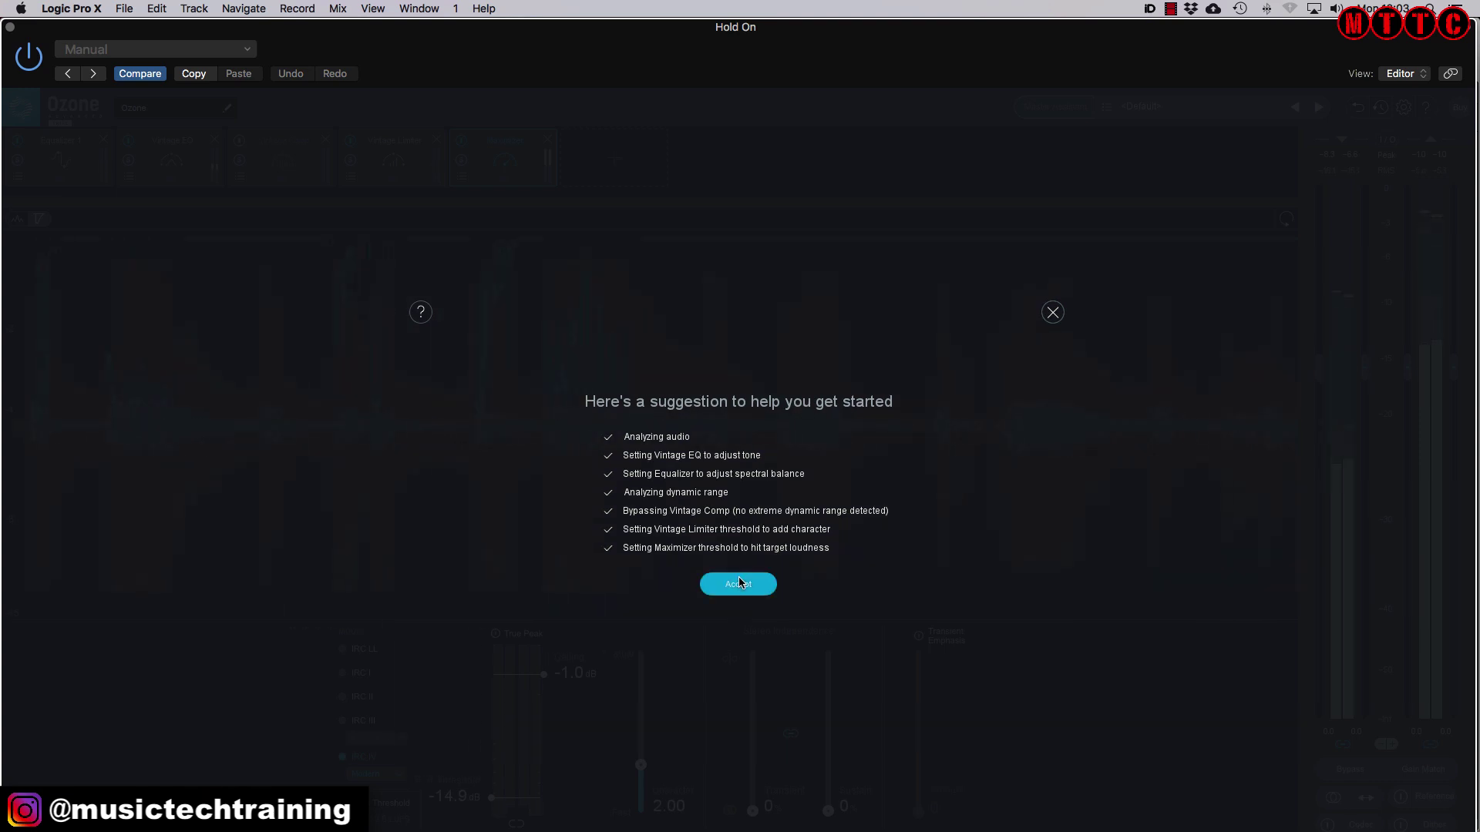
pyautogui.click(739, 585)
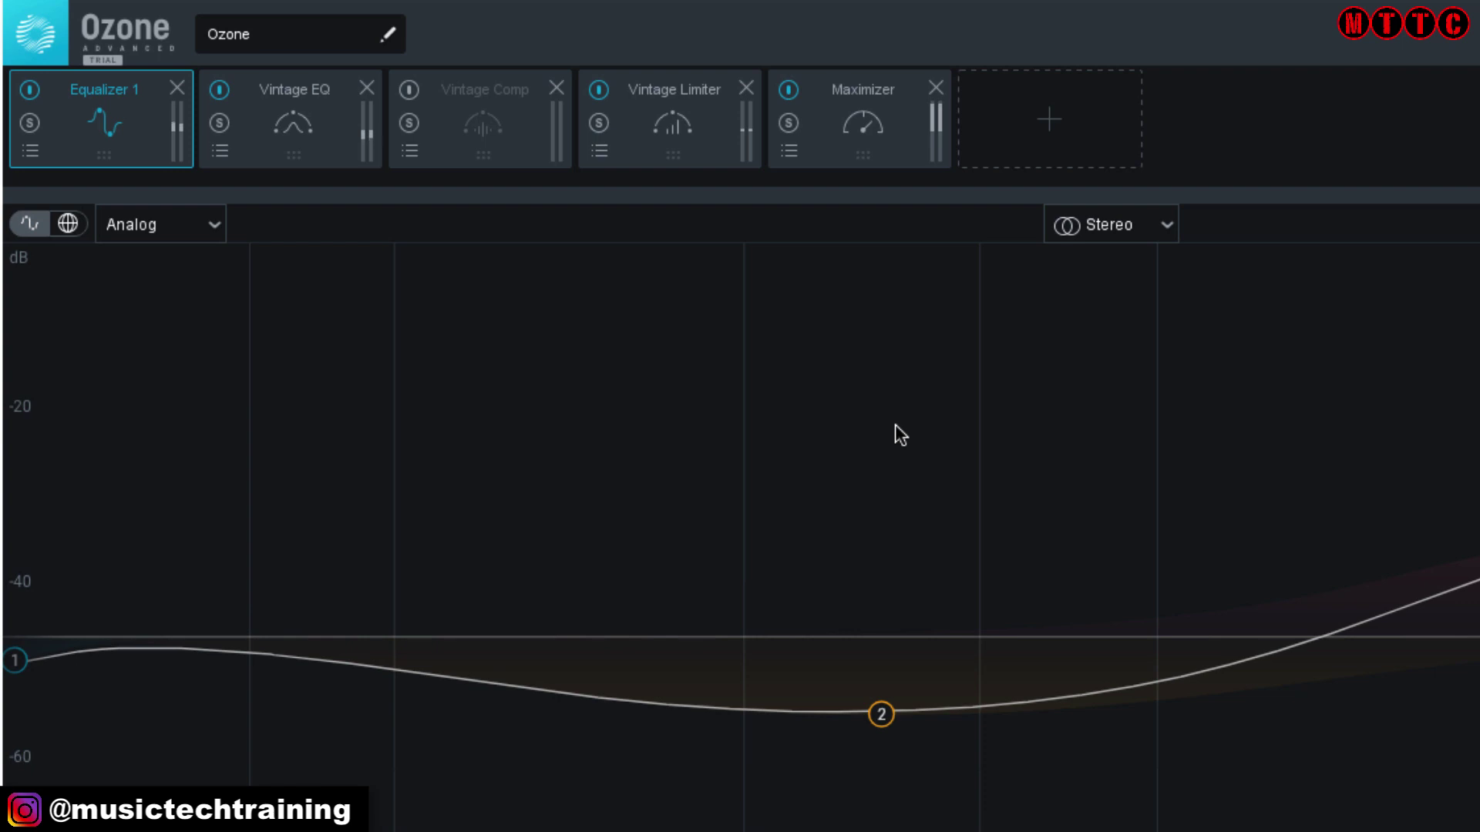
# Step: Add a Vintage Tape module and place it first in the processing chain, ahead of Equalizer 1
pyautogui.click(1051, 121)
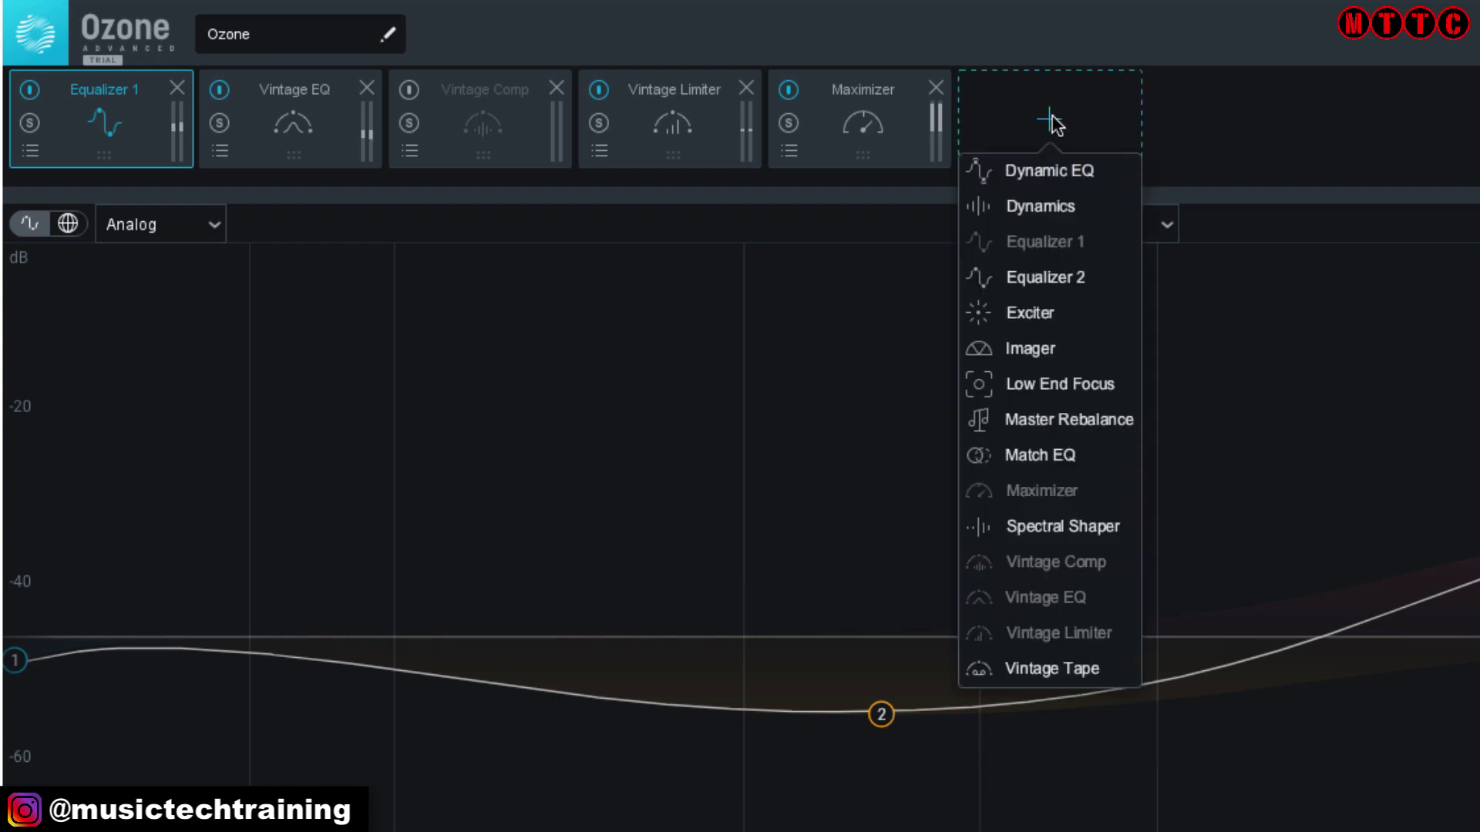
pyautogui.click(1053, 669)
pyautogui.moveTo(1046, 100); pyautogui.dragTo(84, 79)
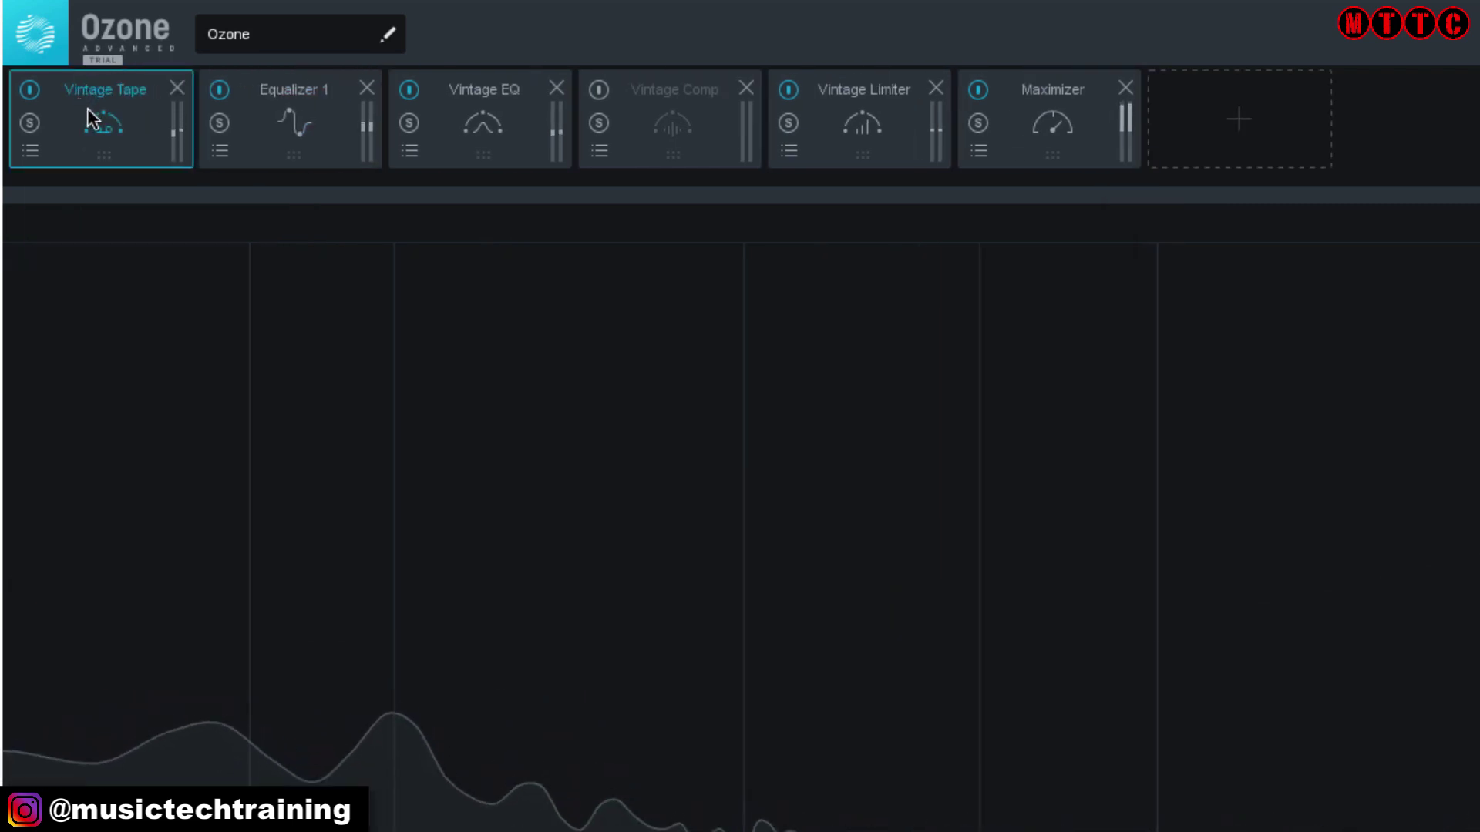
# Step: Load the Increased Warmth preset into the Vintage Tape module and play the song to hear it
pyautogui.click(31, 152)
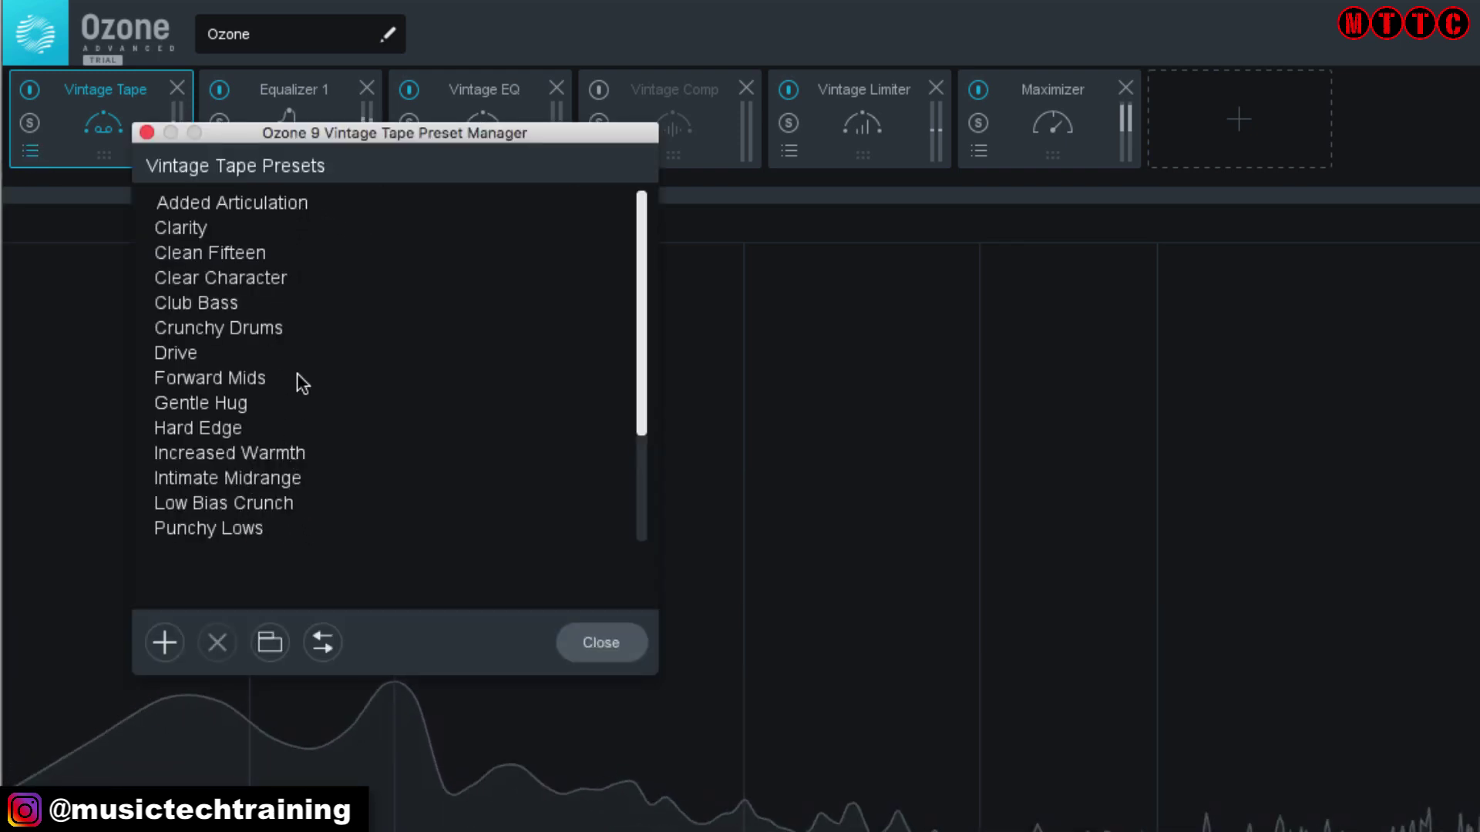
pyautogui.click(225, 452)
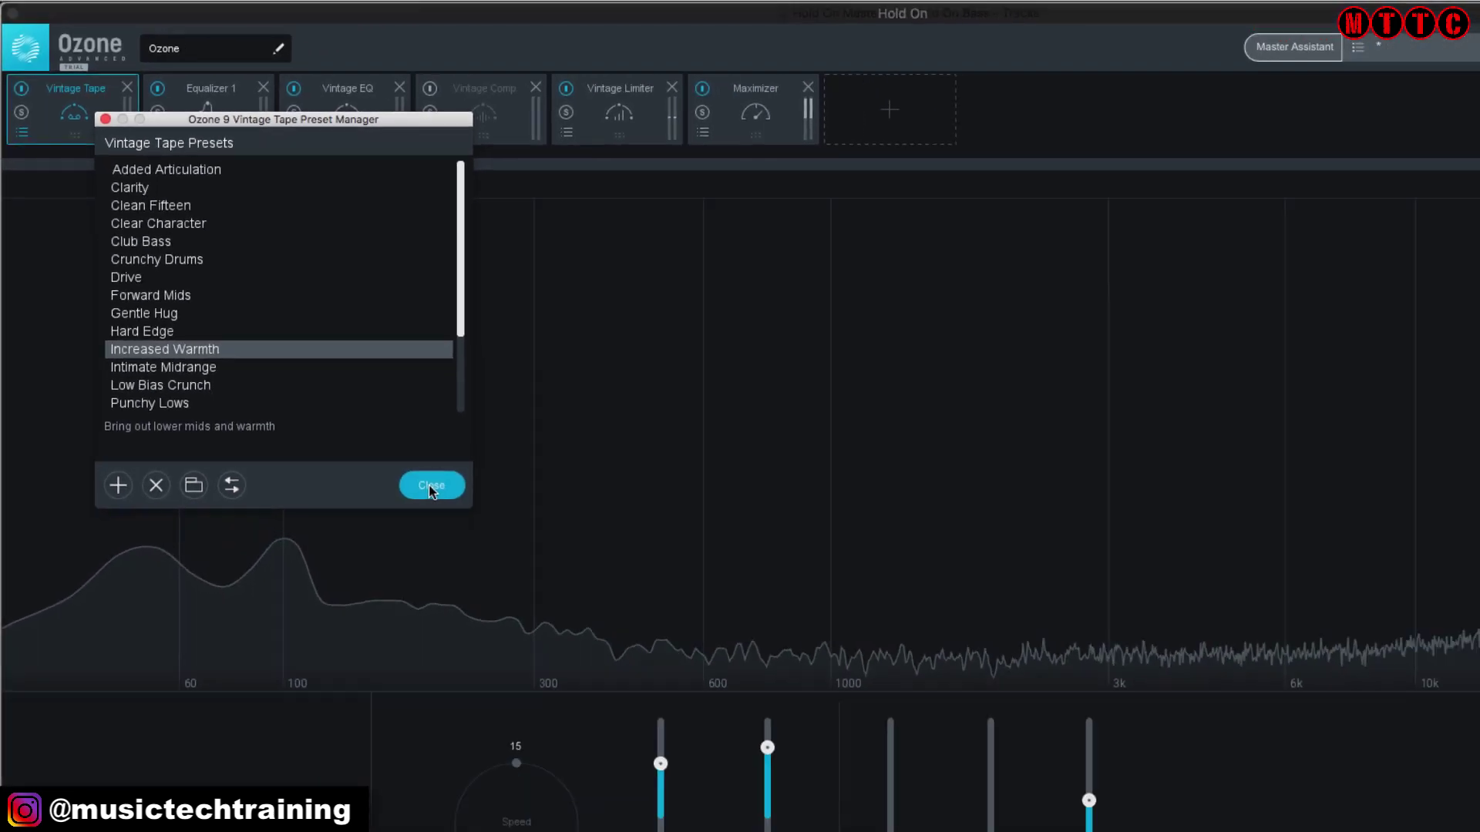
pyautogui.click(430, 486)
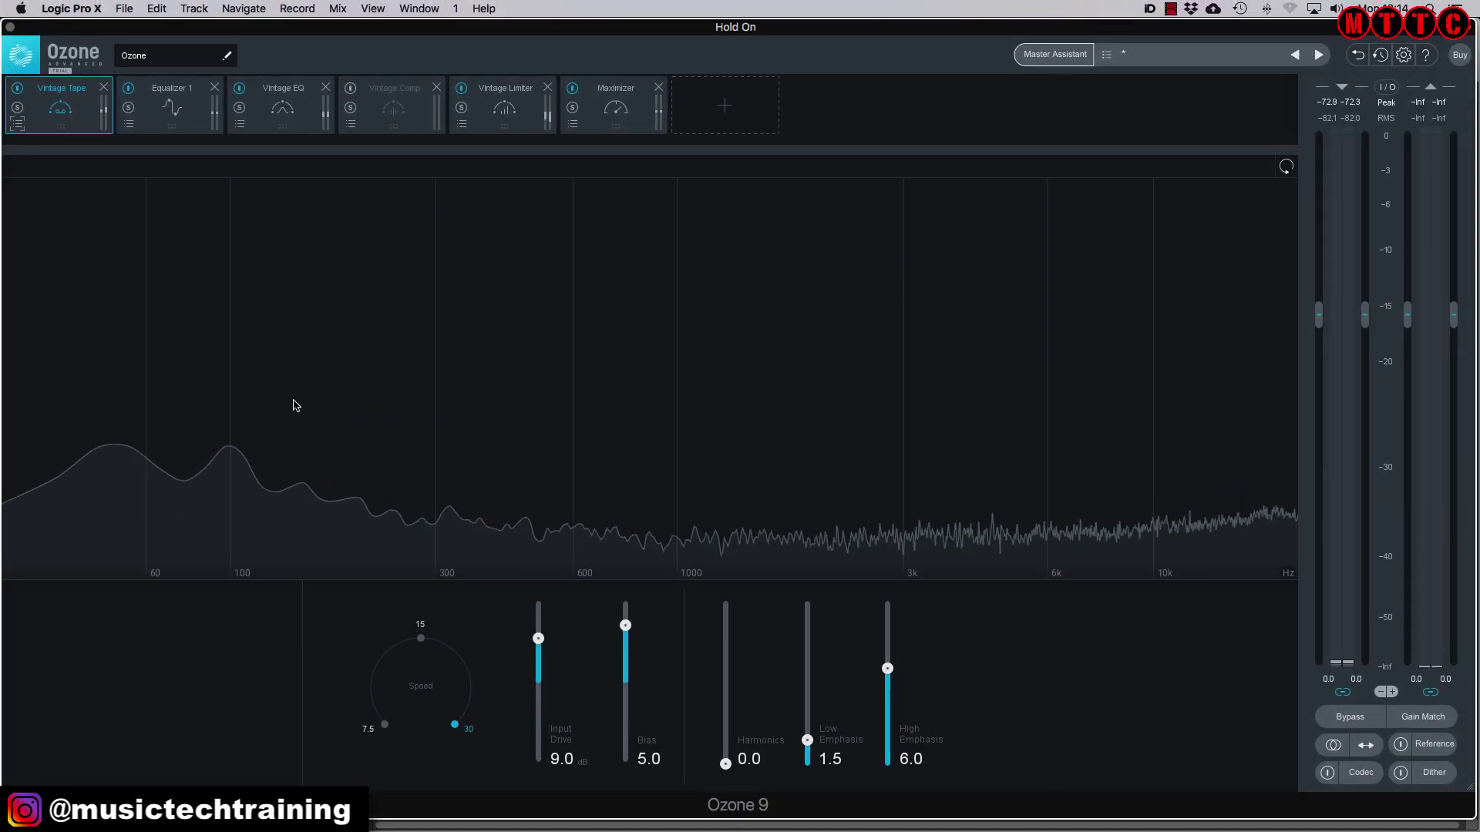
pyautogui.press('space')
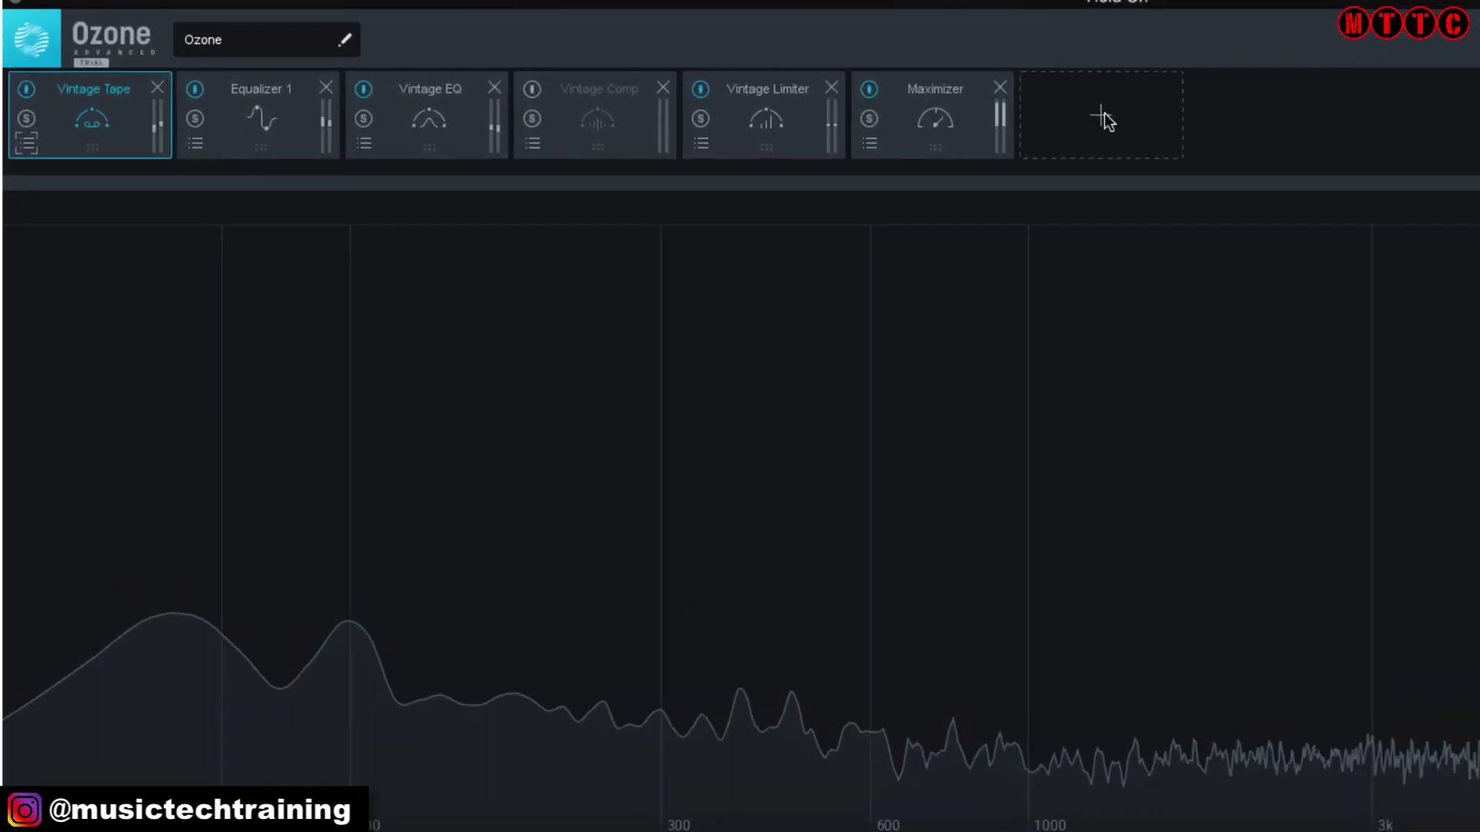
# Step: Add an Imager module and place it between Vintage Comp and Vintage Limiter
pyautogui.click(1104, 119)
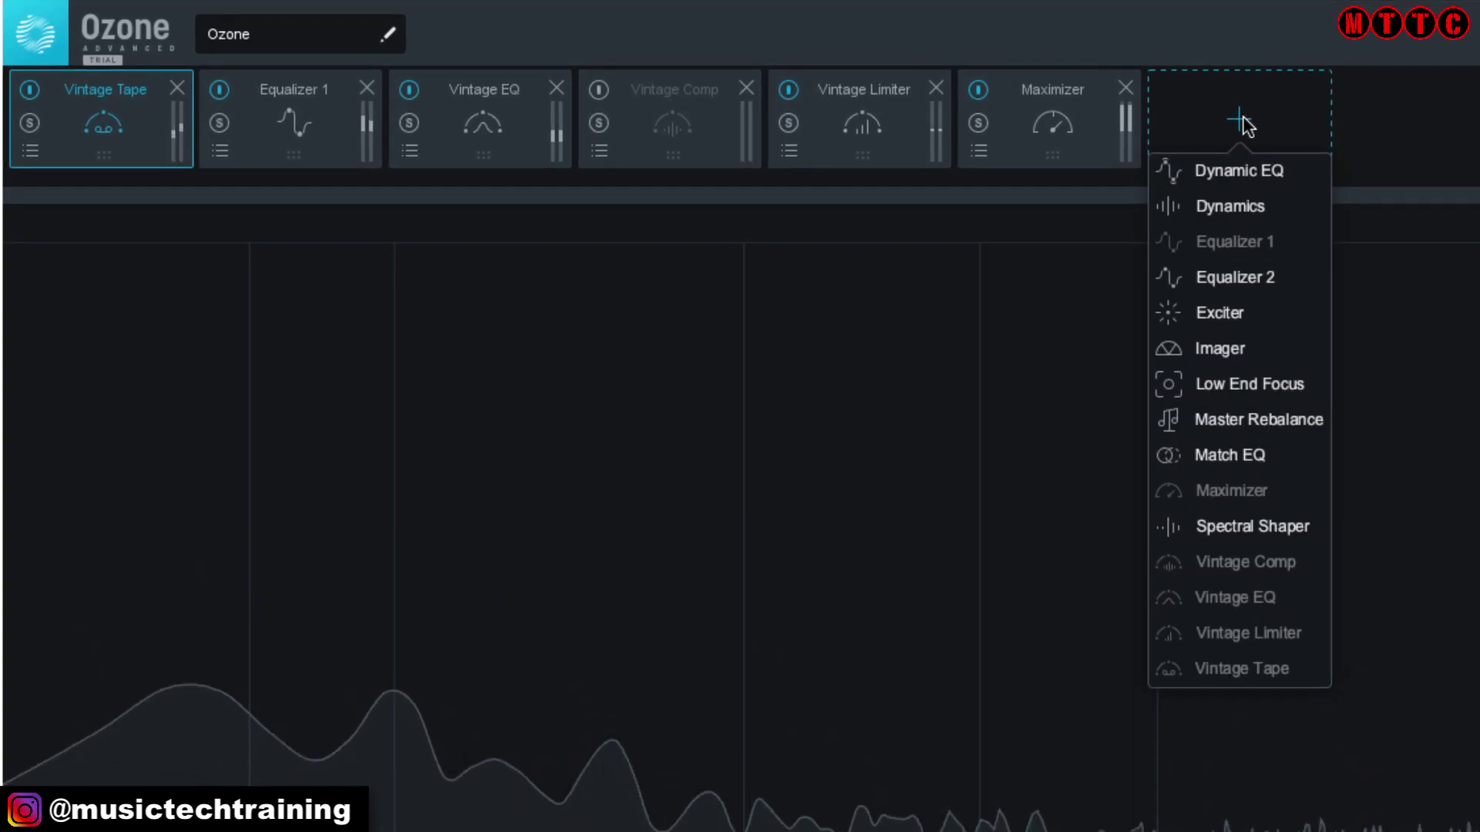
pyautogui.click(1233, 354)
pyautogui.moveTo(1239, 123); pyautogui.dragTo(867, 119)
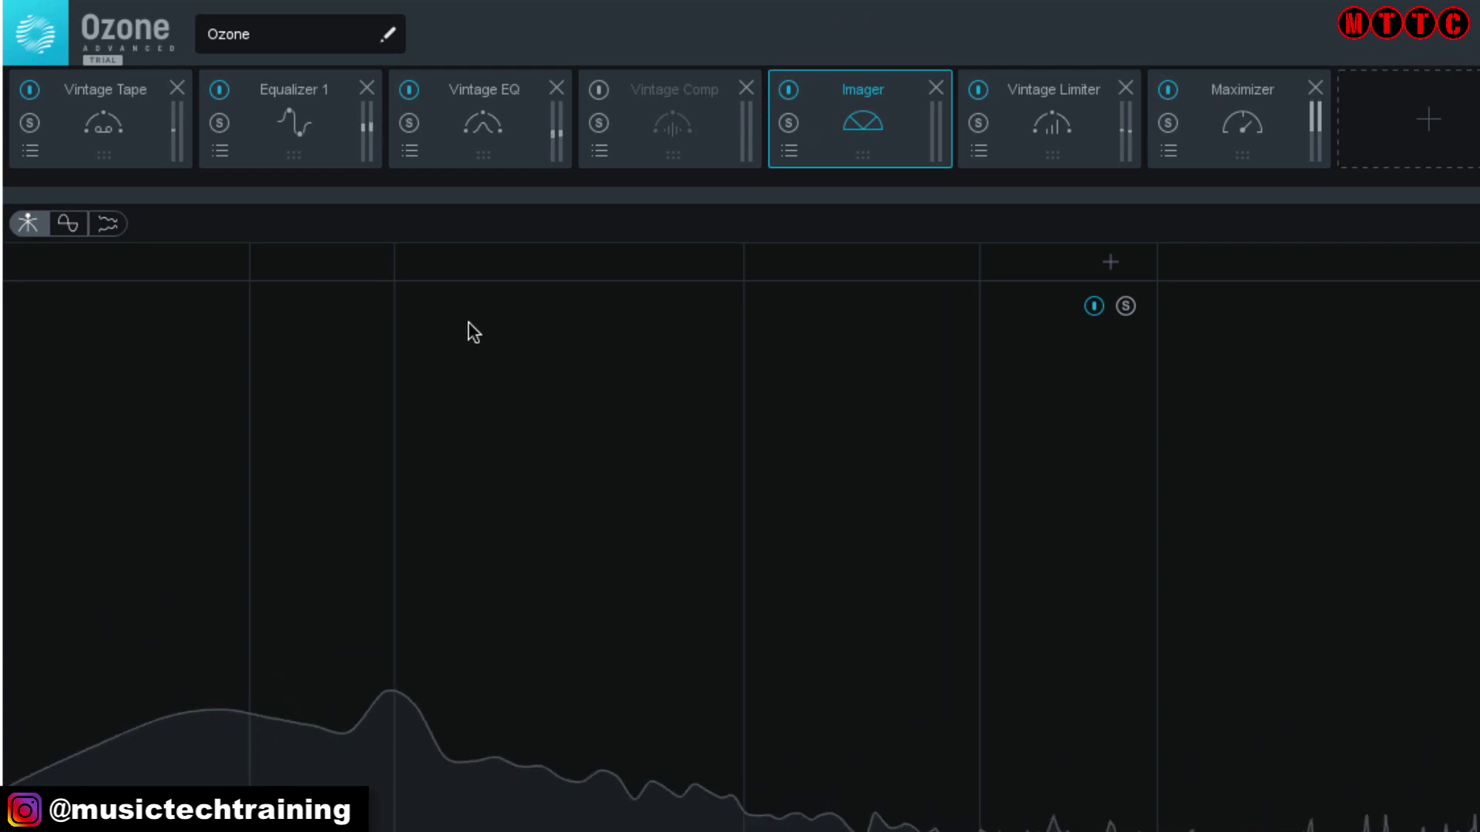
# Step: Load the Modern Width preset into the Imager and raise the Band 4 stereo width to 38.0
pyautogui.click(787, 151)
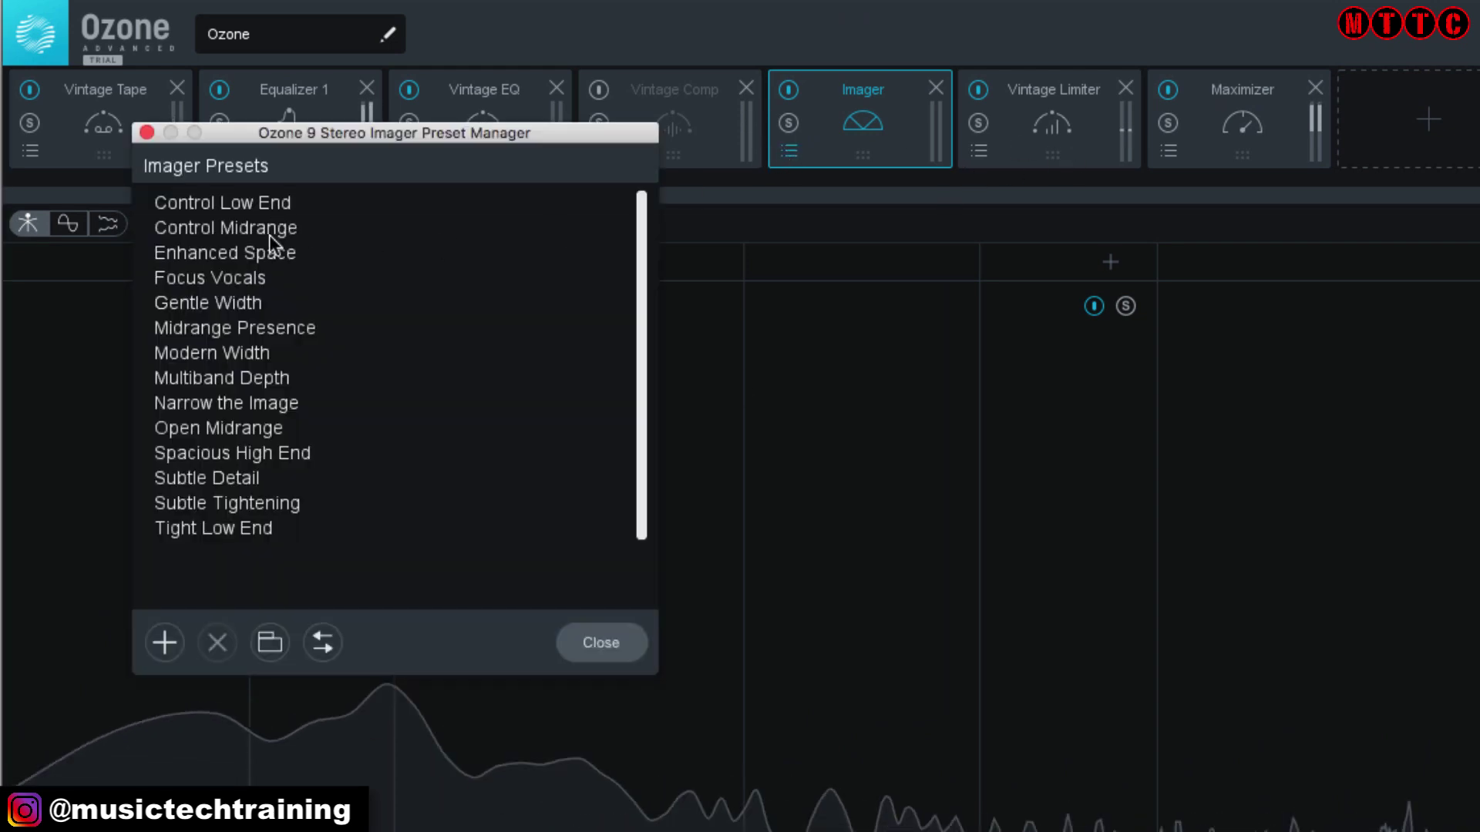
pyautogui.click(248, 353)
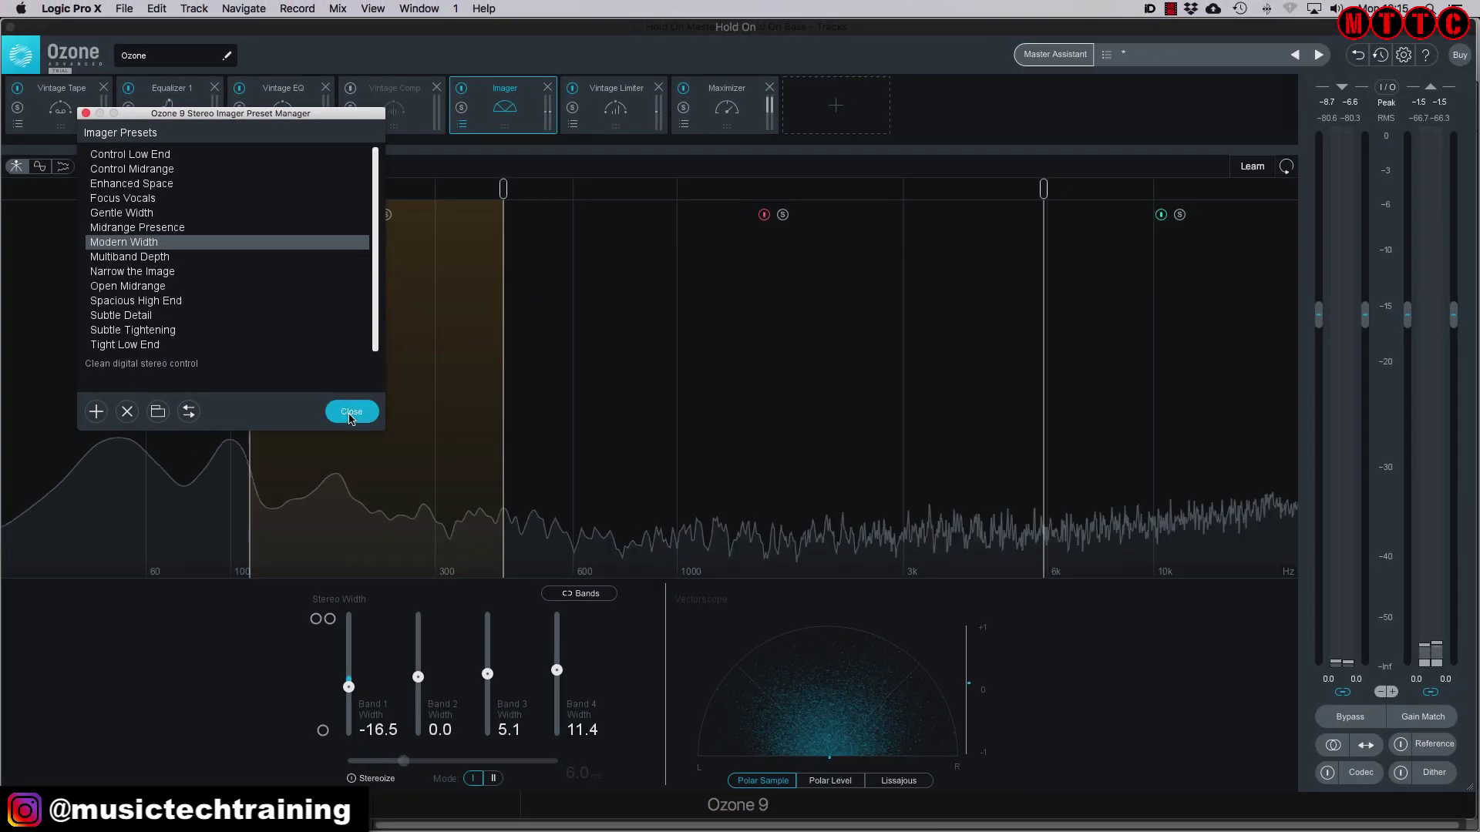
pyautogui.click(351, 413)
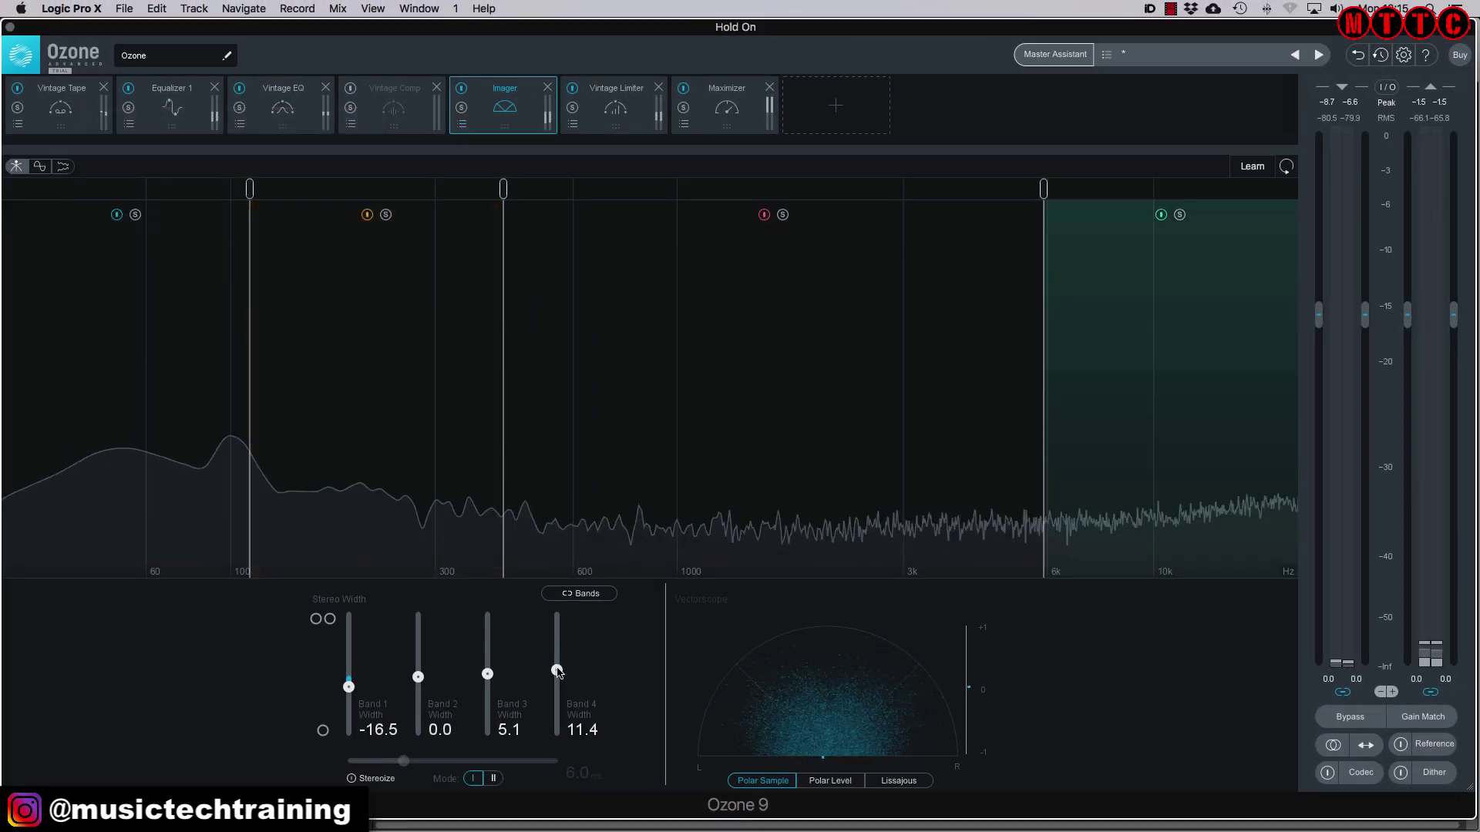
pyautogui.moveTo(556, 670); pyautogui.dragTo(561, 658)
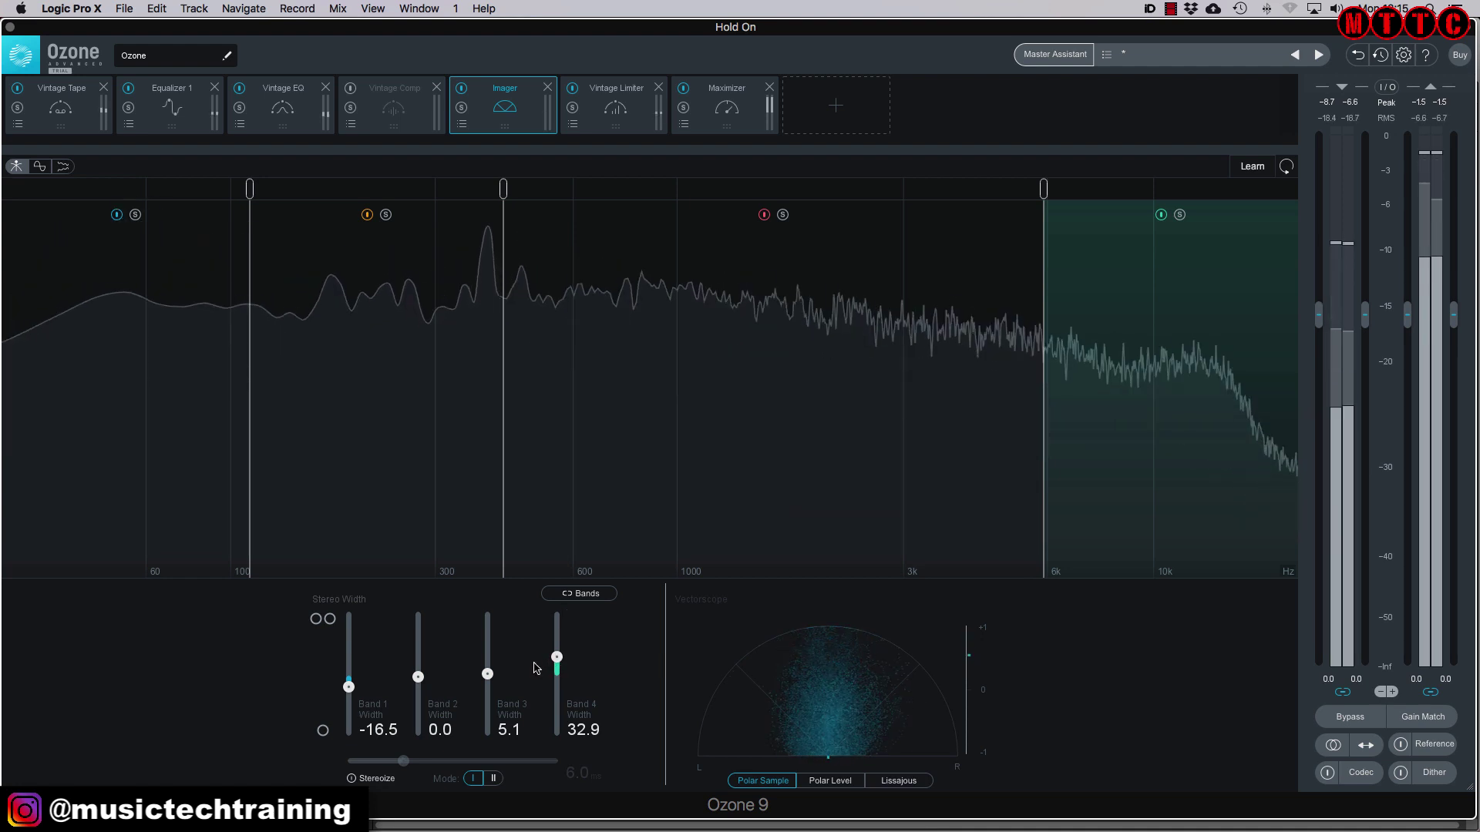
pyautogui.moveTo(559, 661); pyautogui.dragTo(561, 659)
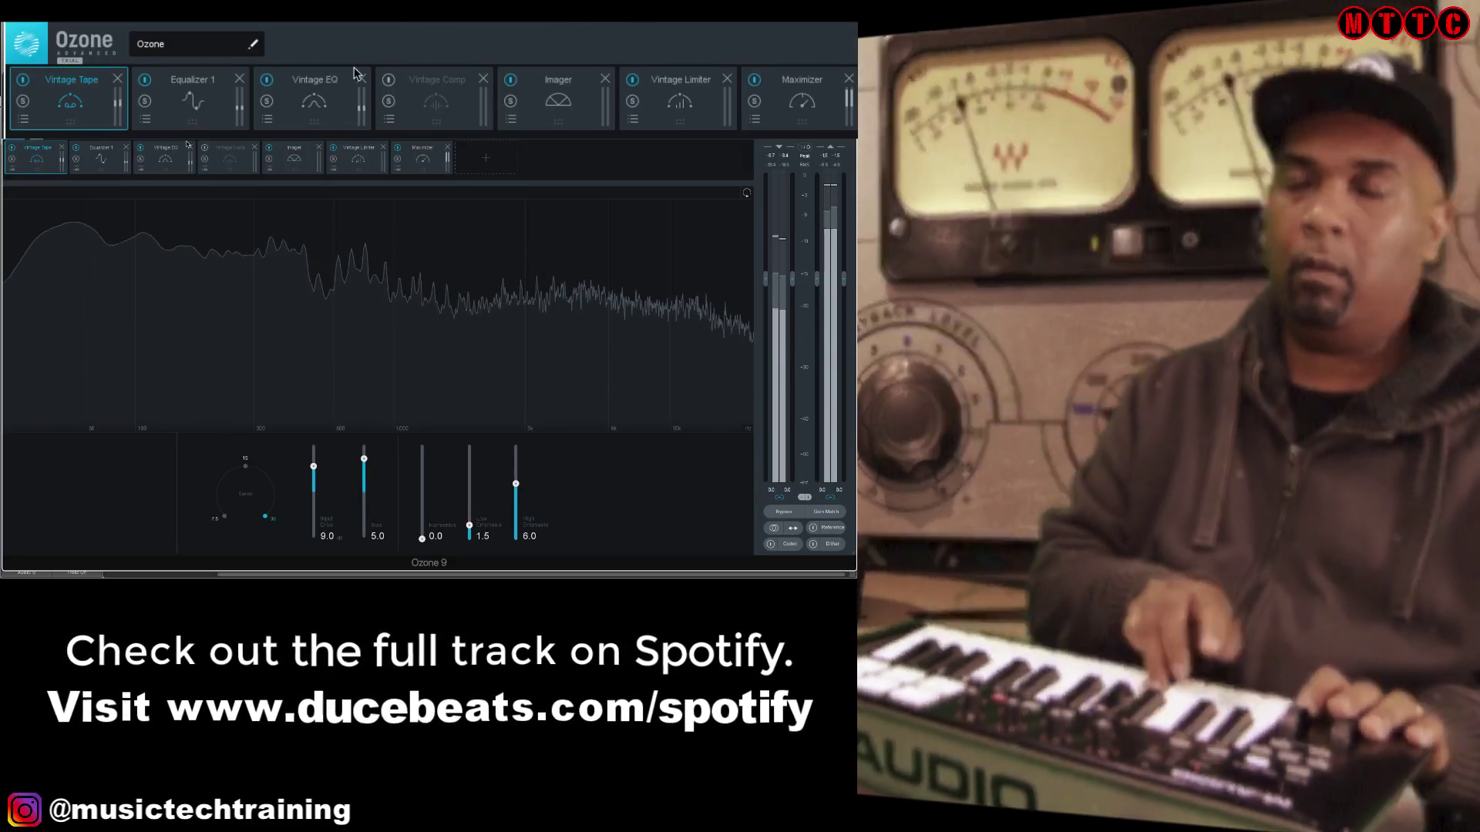
# Step: Examine the settings and meters of Equalizer 1, Vintage EQ, Imager, Vintage Limiter and Maximizer while the mastered song plays
pyautogui.click(210, 110)
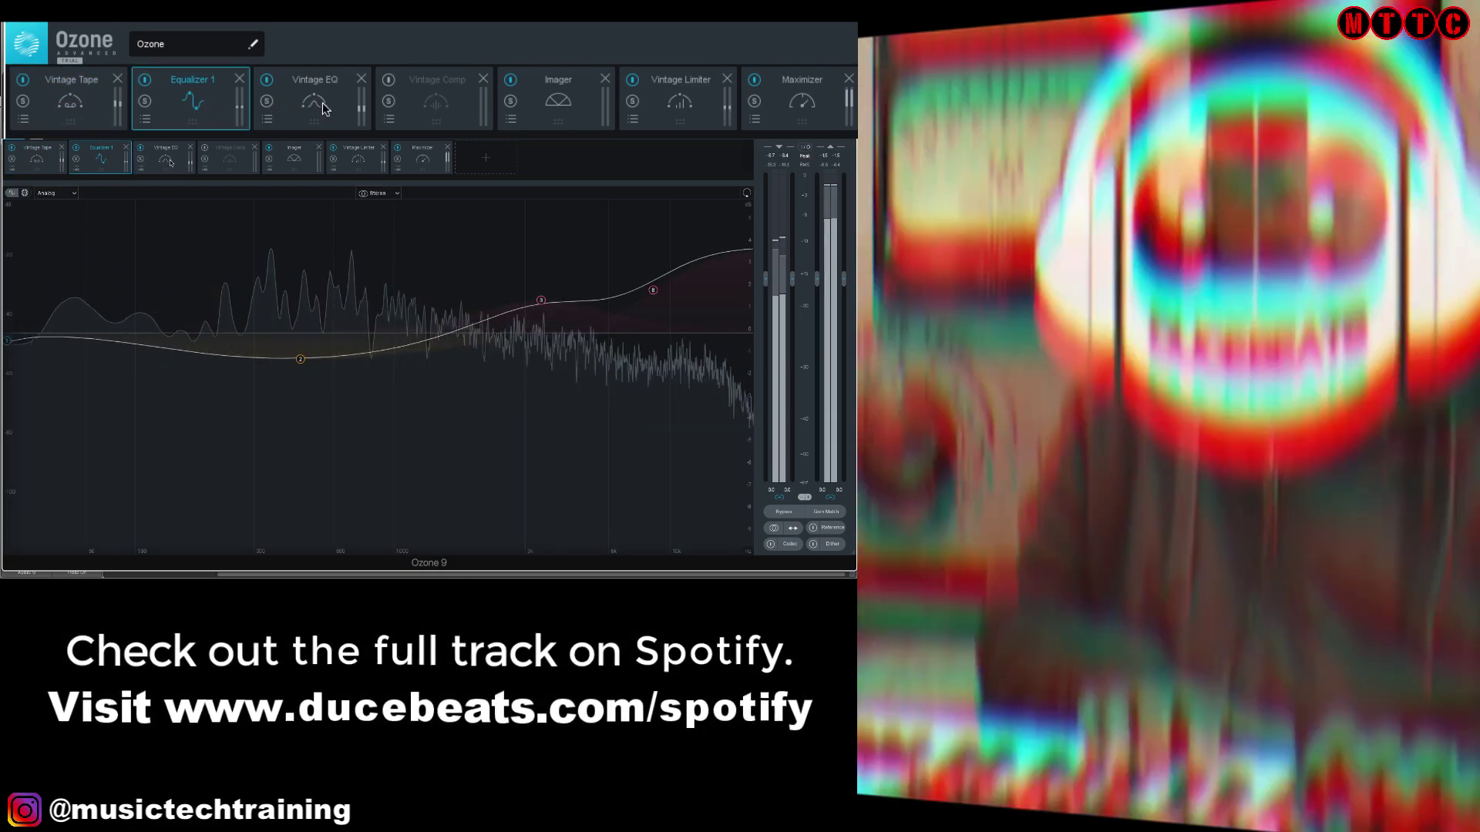
pyautogui.click(323, 107)
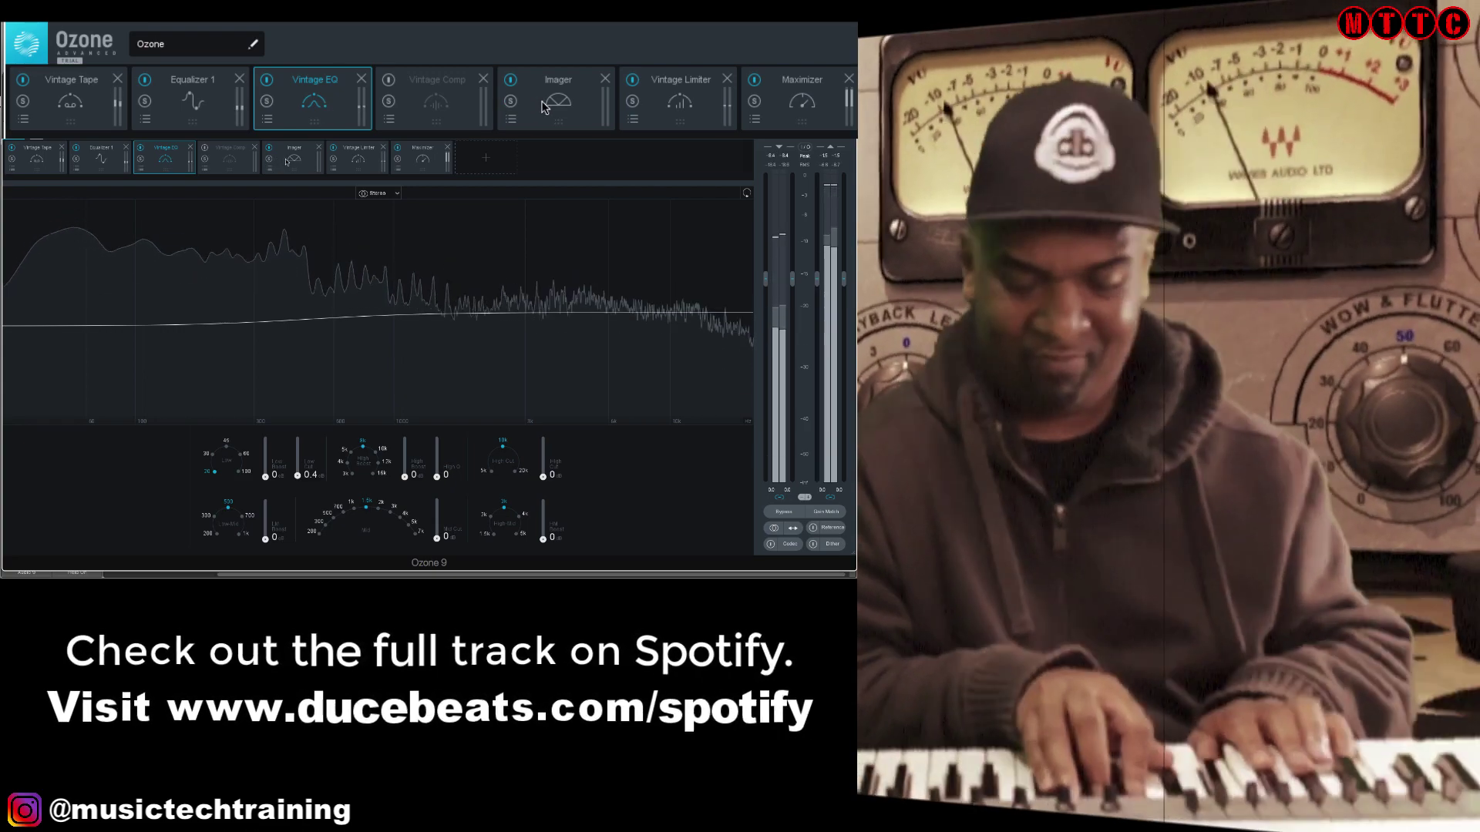
pyautogui.click(550, 105)
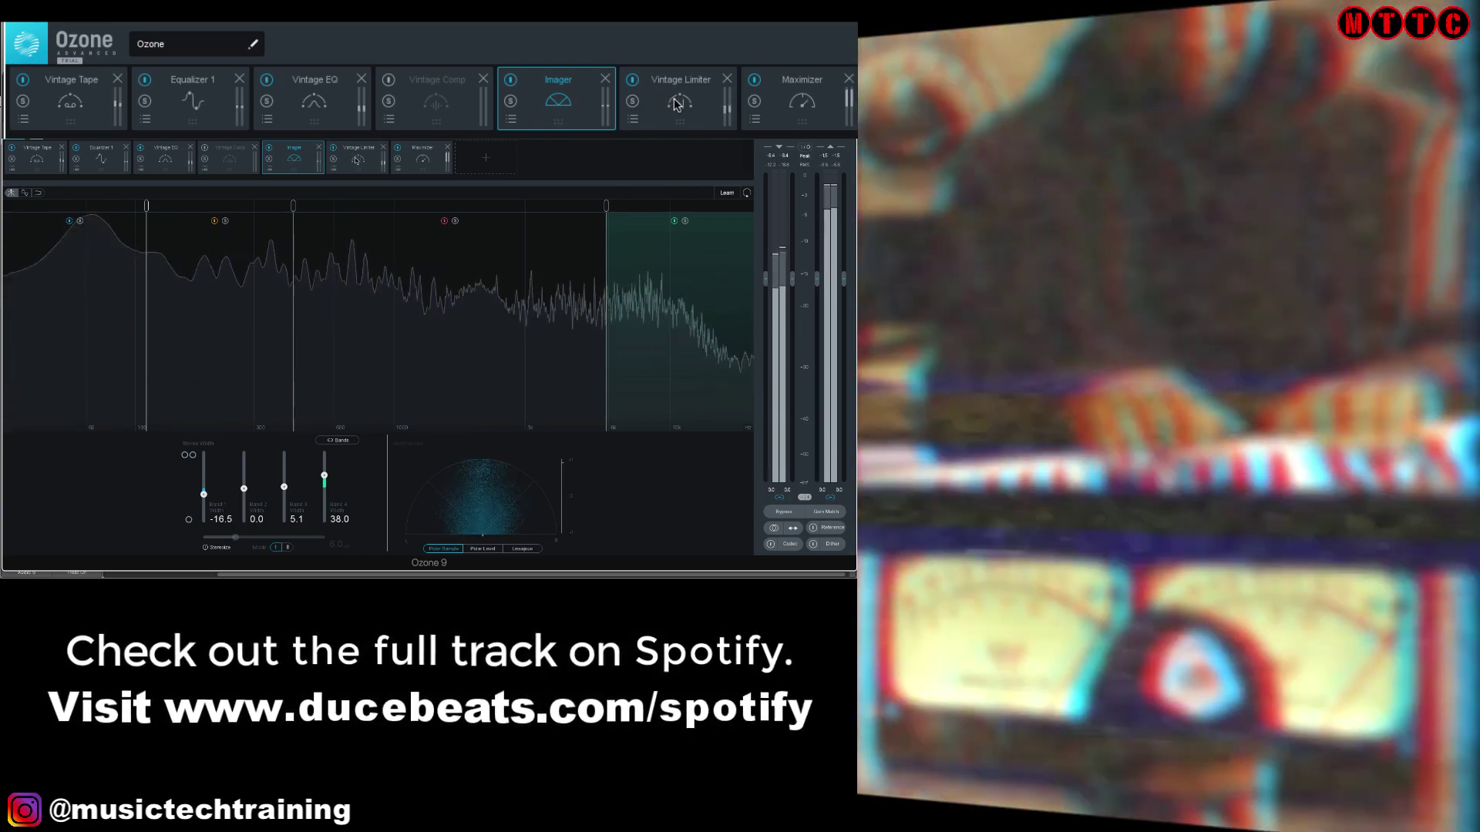
pyautogui.click(676, 102)
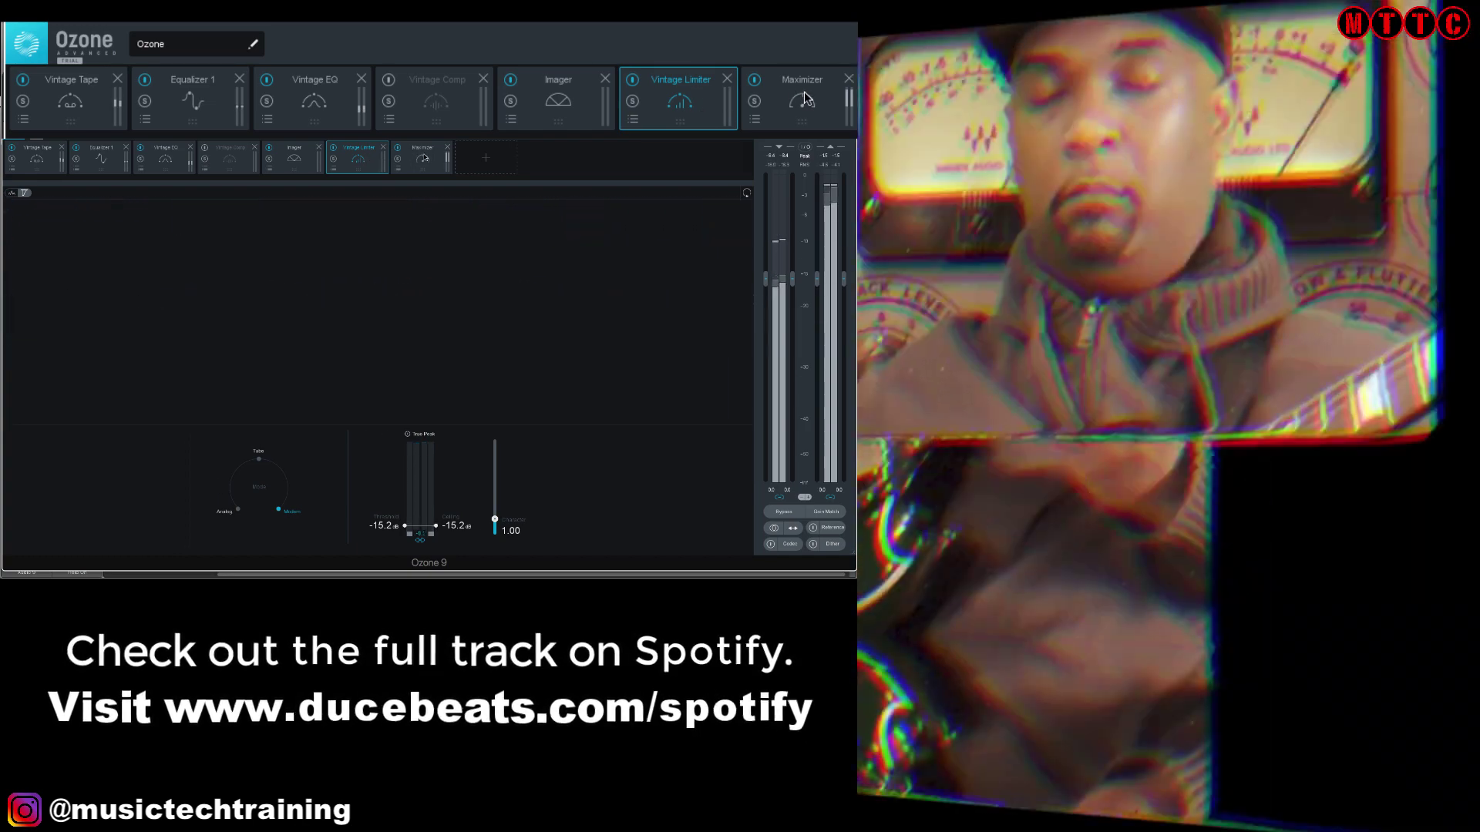
pyautogui.click(802, 98)
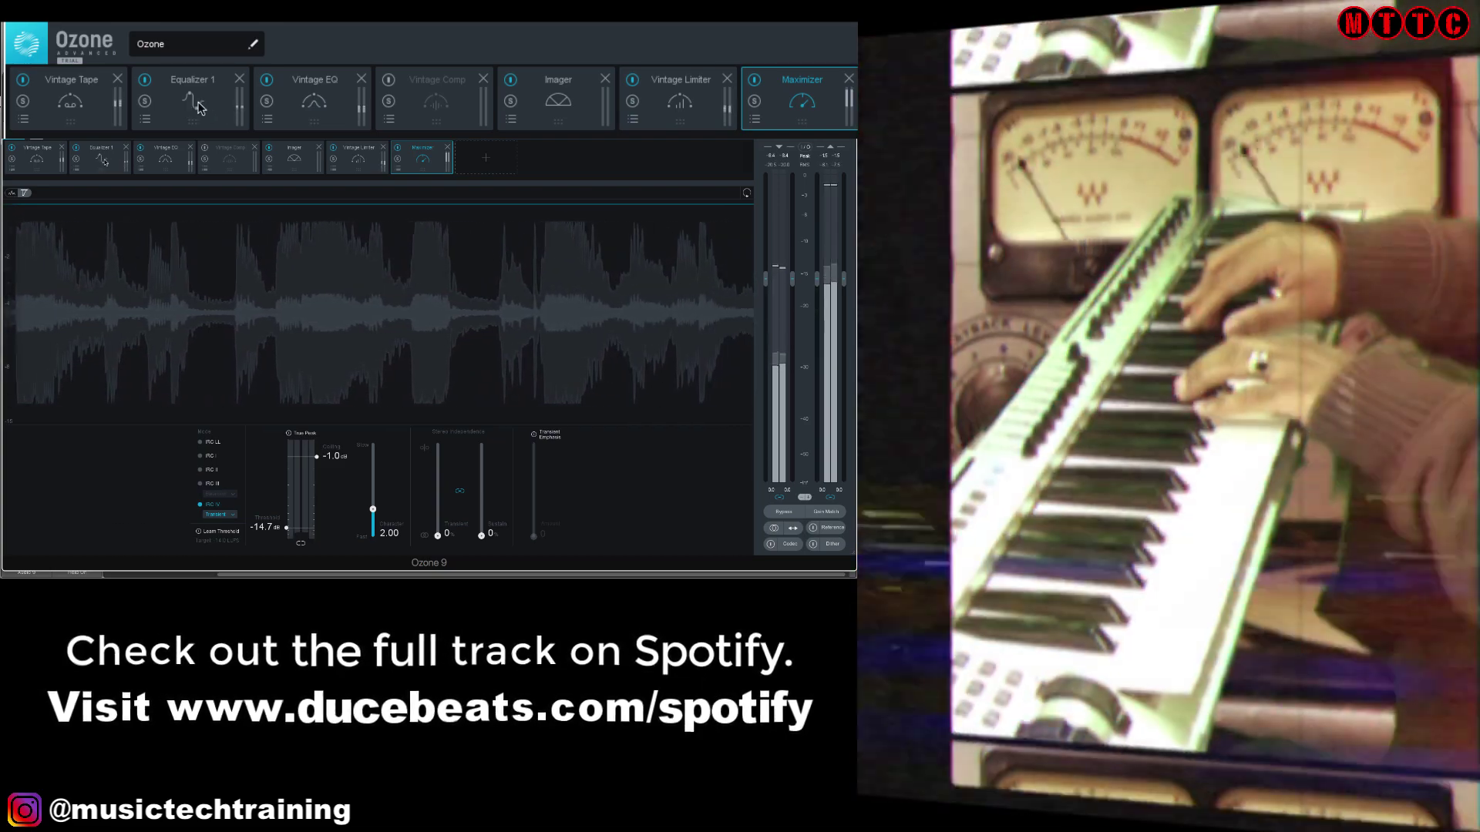
pyautogui.click(199, 107)
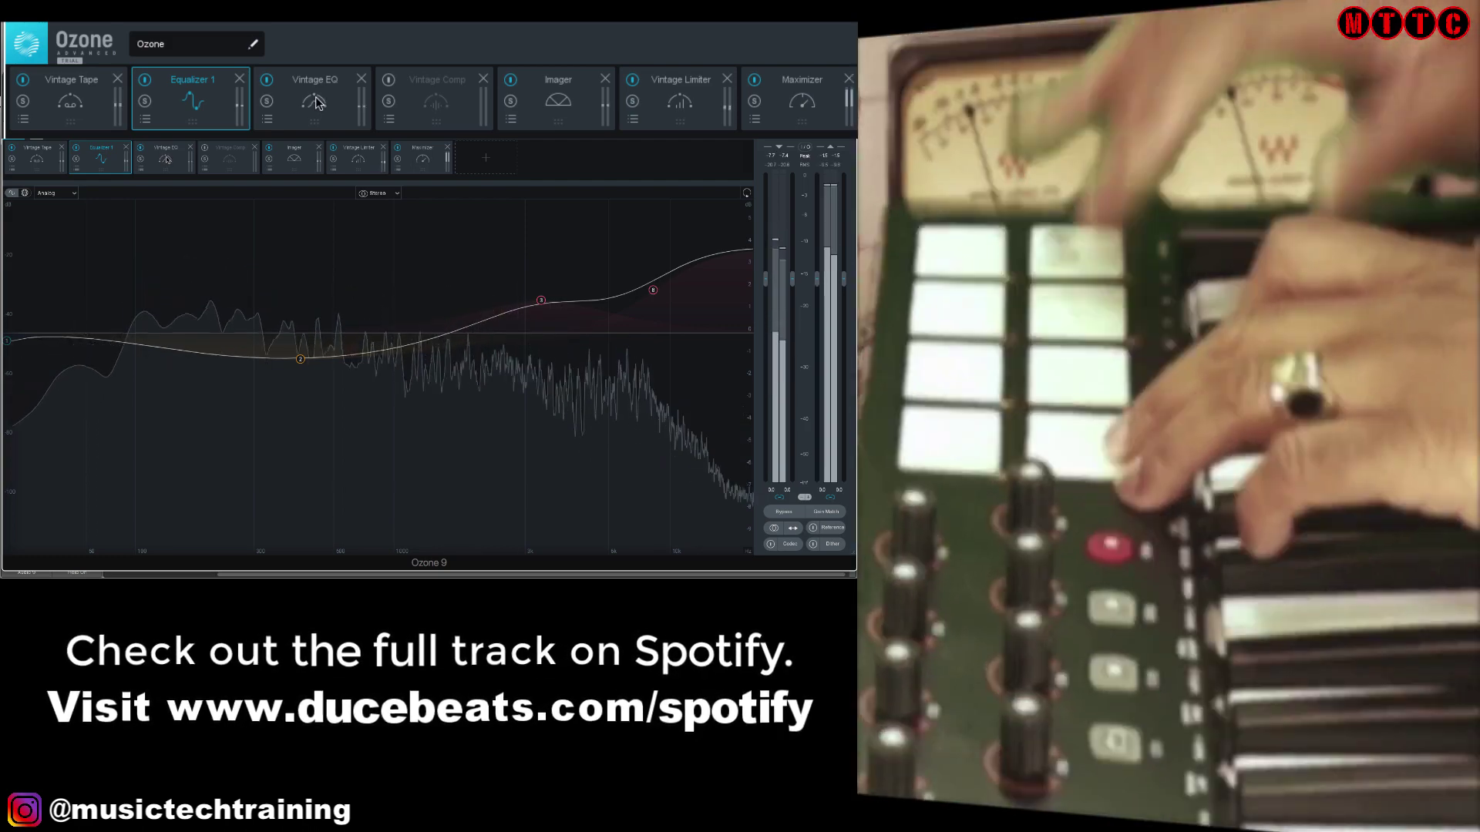
pyautogui.click(316, 104)
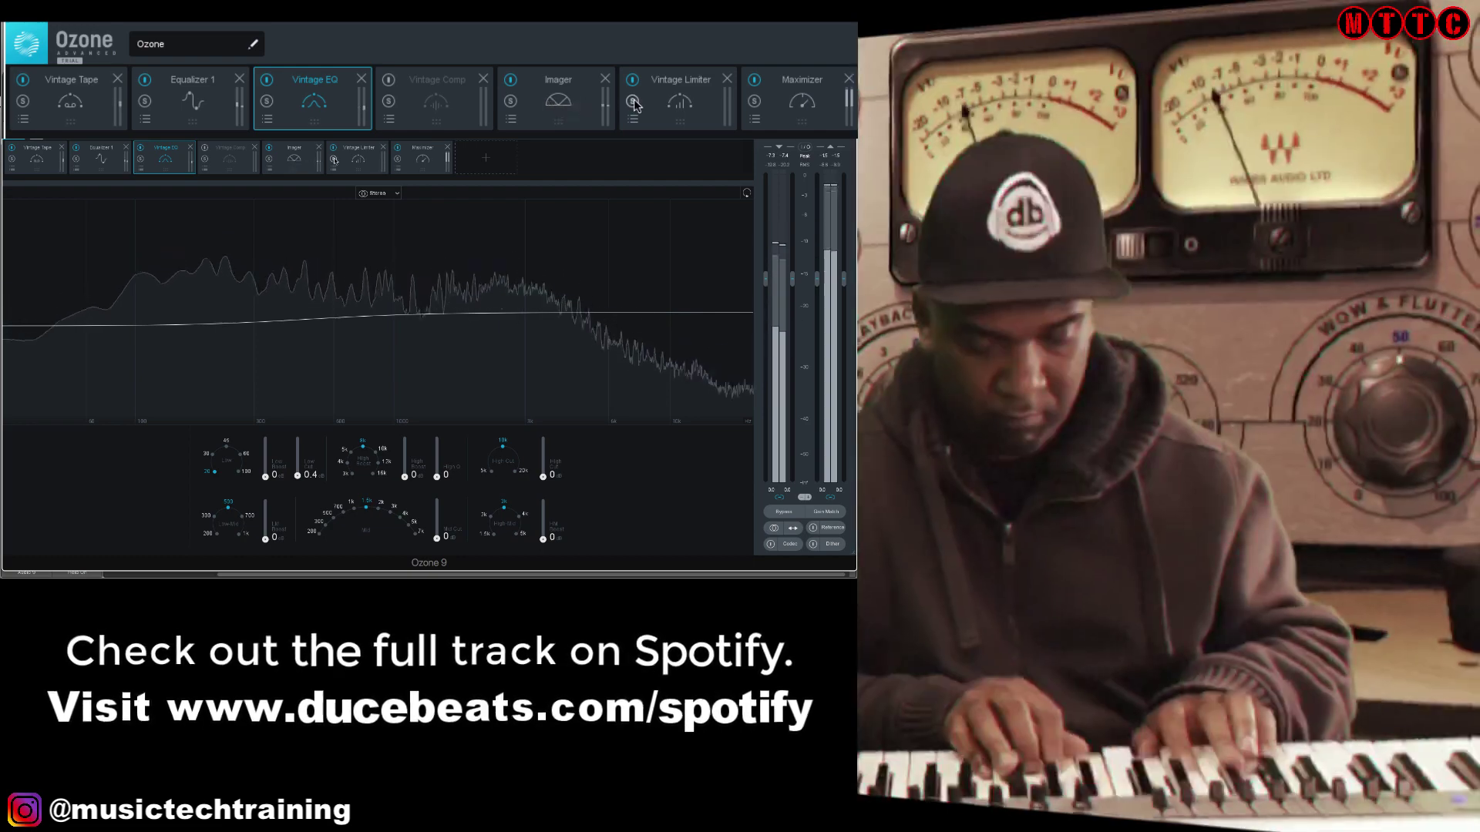
pyautogui.click(661, 103)
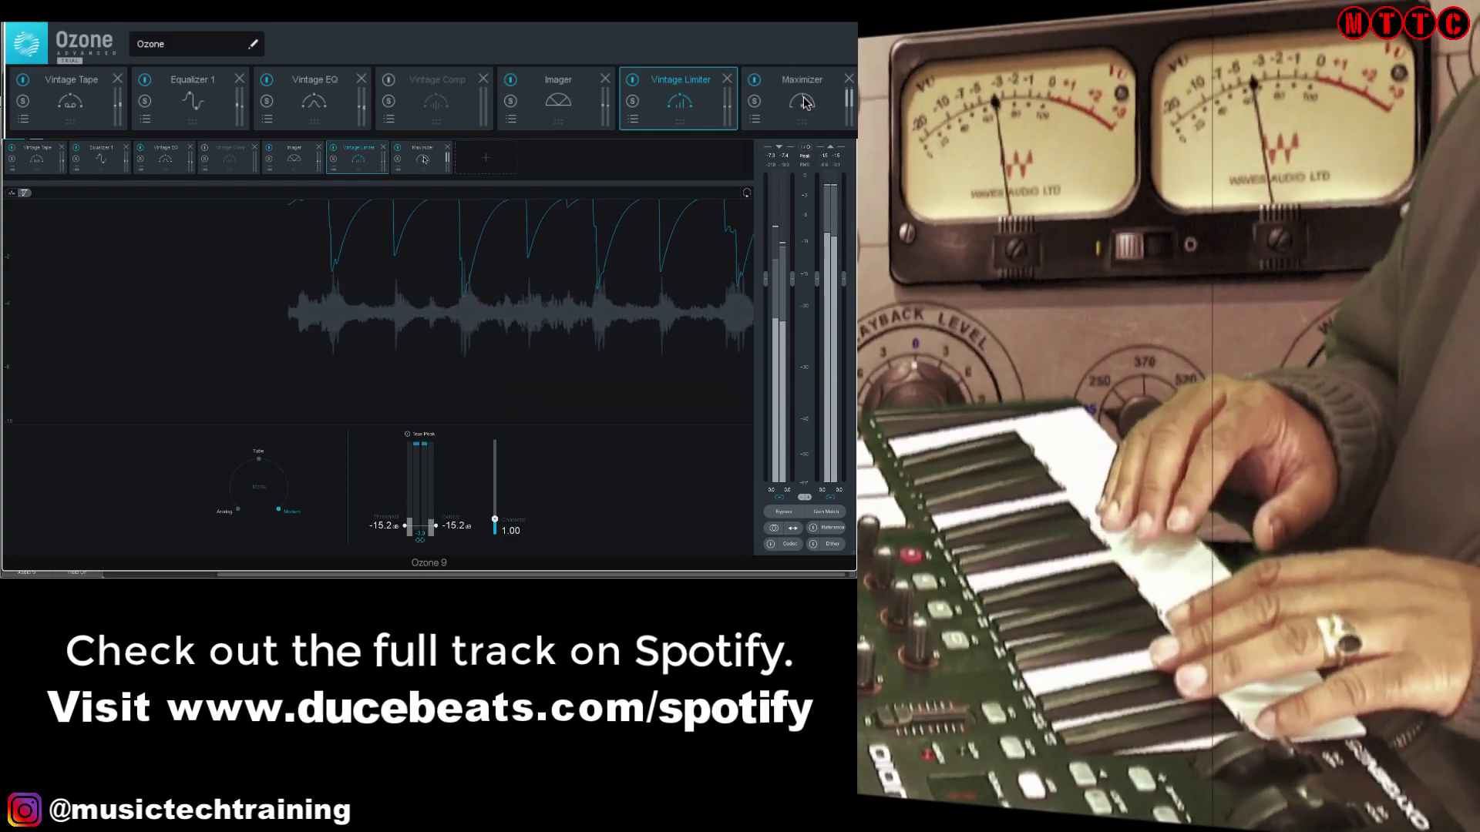
pyautogui.click(803, 102)
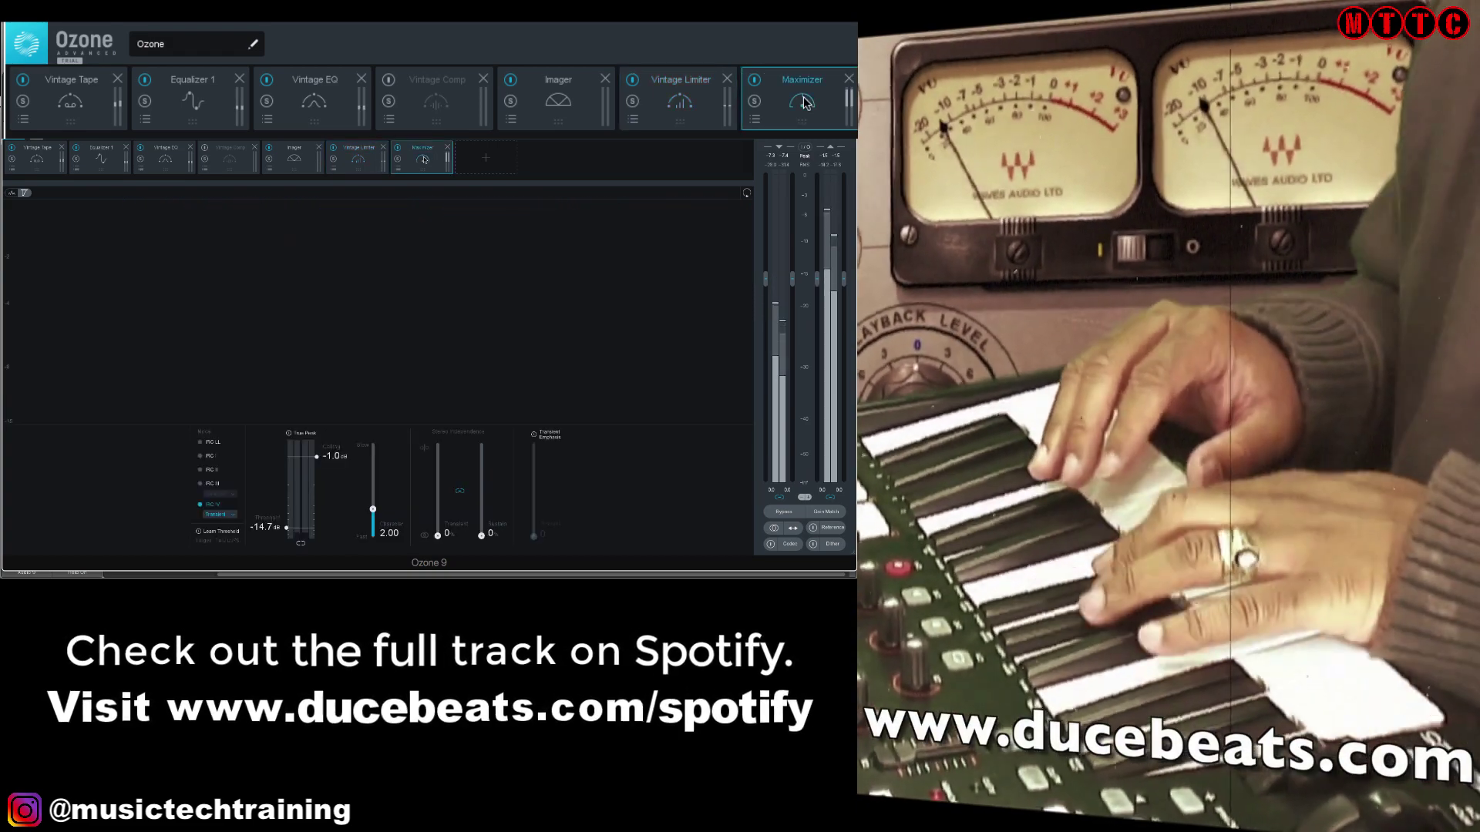